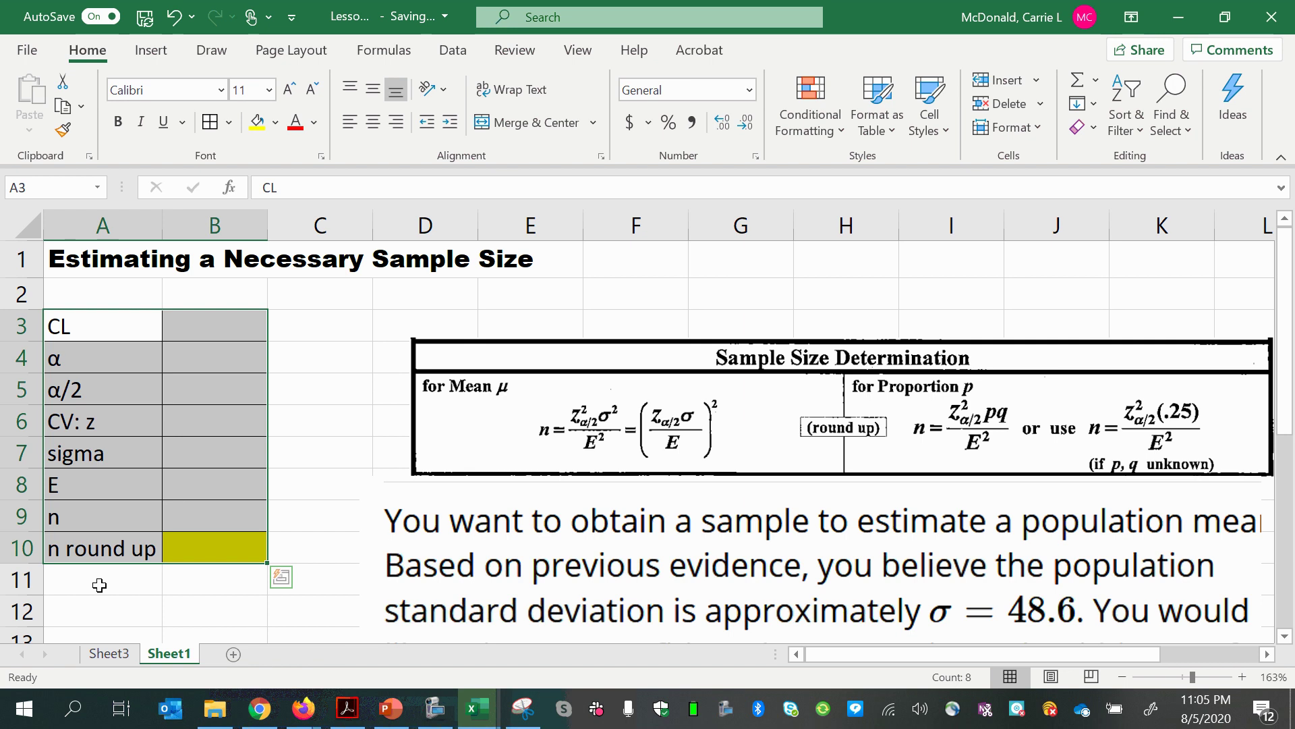
# Step: Deselect the label table and switch to the HT_pack.pdf formula sheet in Acrobat
pyautogui.click(81, 264)
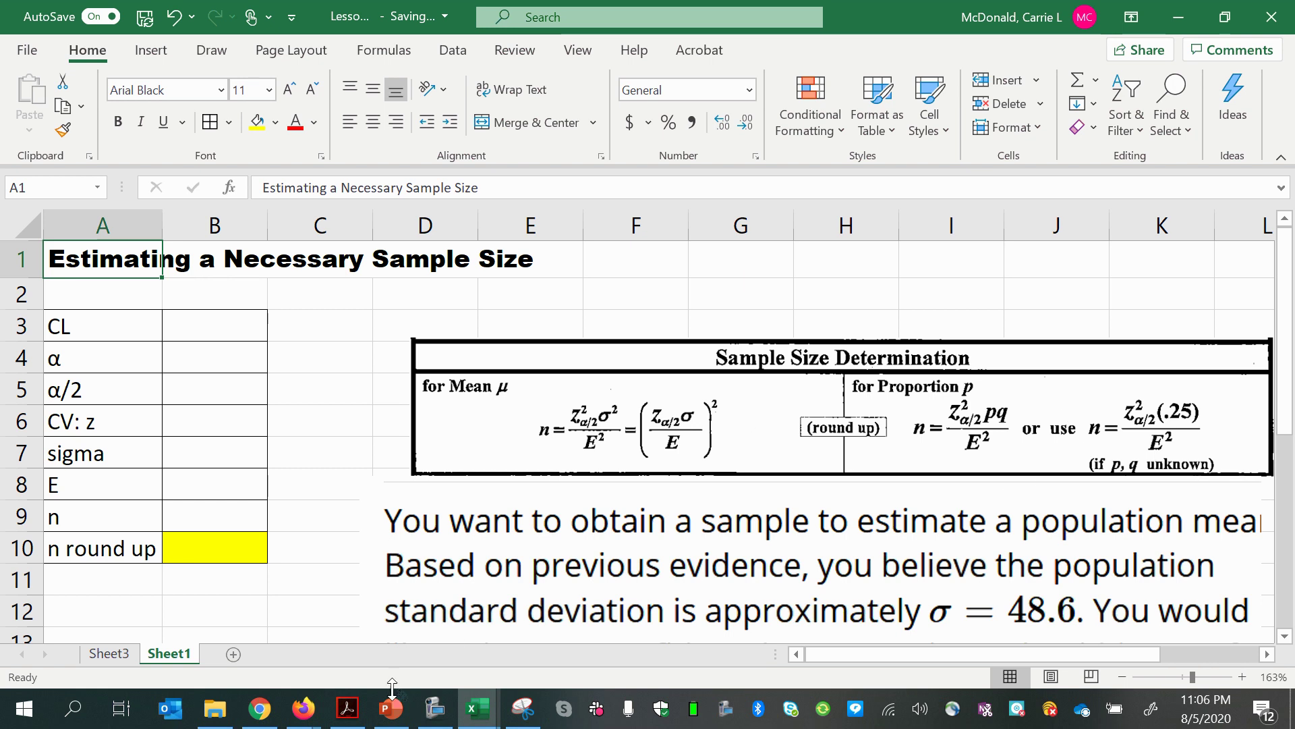
pyautogui.click(348, 708)
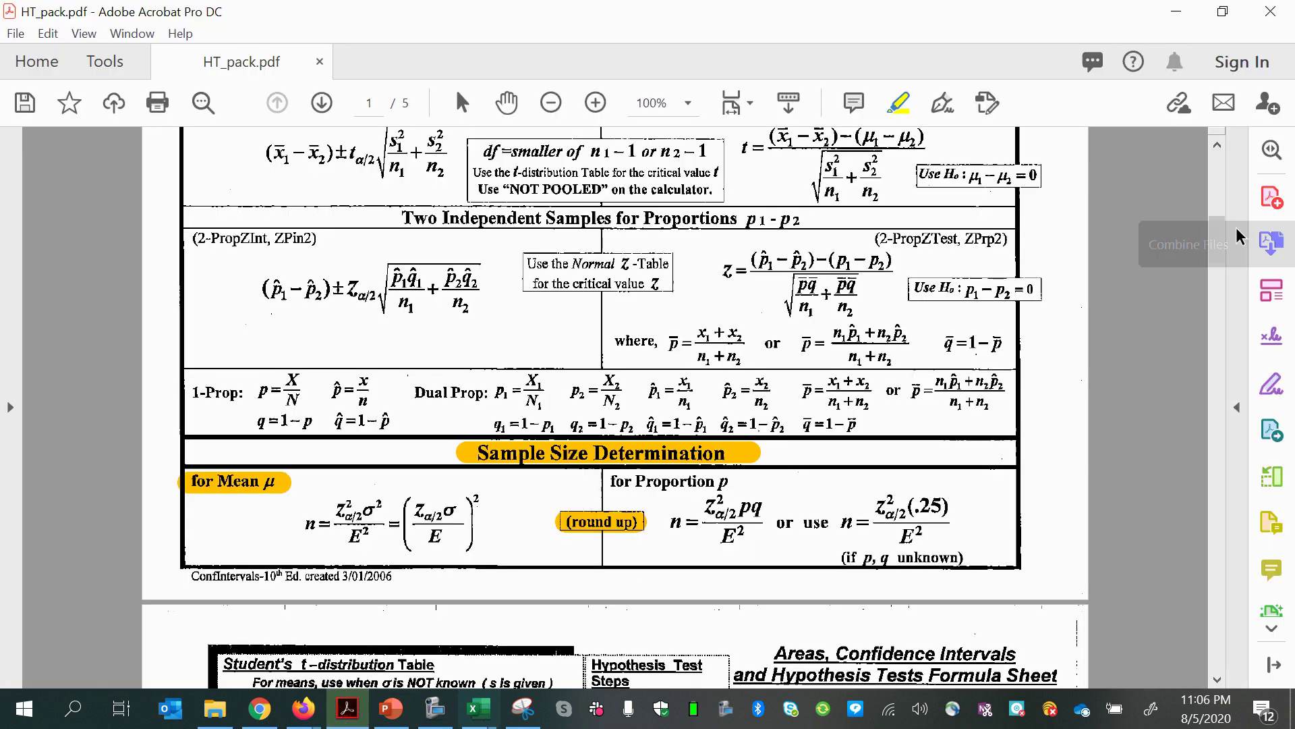
# Step: Scroll to the Sample Size Determination formulas, then show the open Excel workbook previews
pyautogui.moveTo(1227, 258)
pyautogui.mouseDown()
pyautogui.moveTo(1229, 196)
pyautogui.moveTo(1229, 263)
pyautogui.mouseUp()
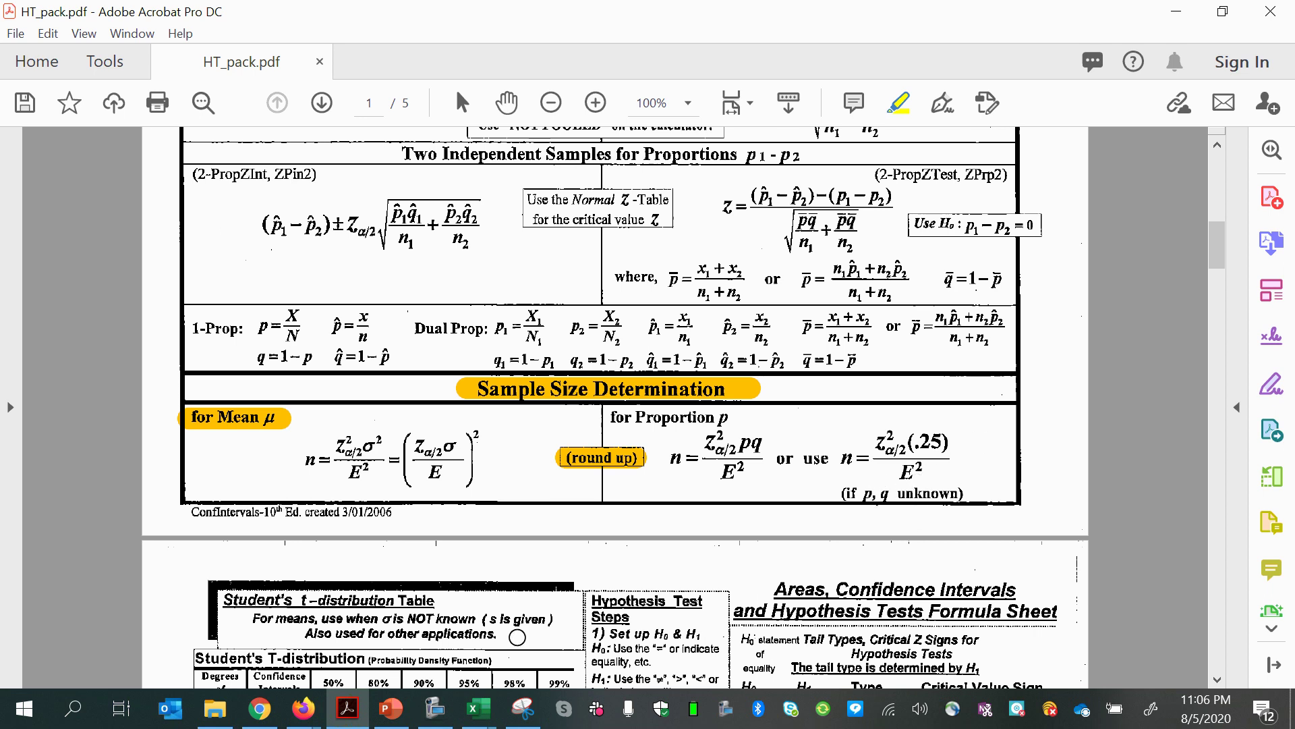
pyautogui.click(479, 724)
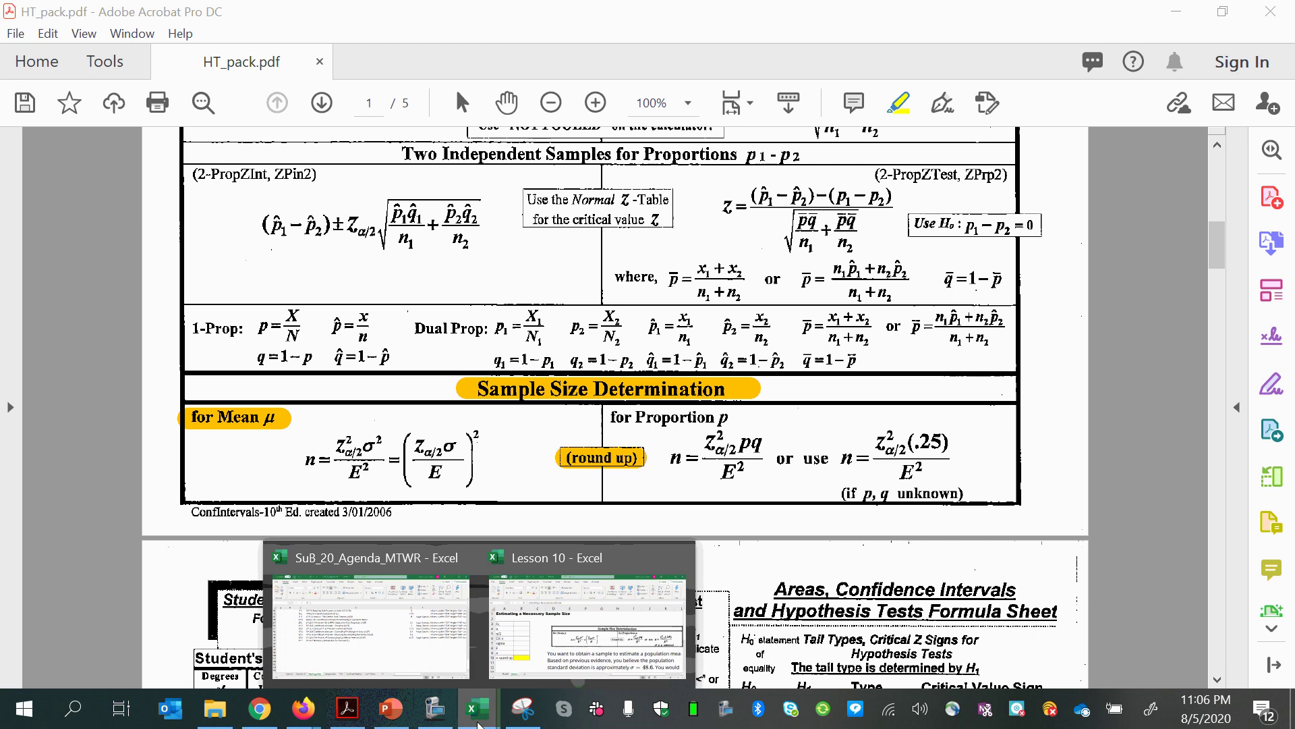
# Step: Return to the Lesson 10 workbook, nudge the formula image upward, and scroll through the question text
pyautogui.click(523, 644)
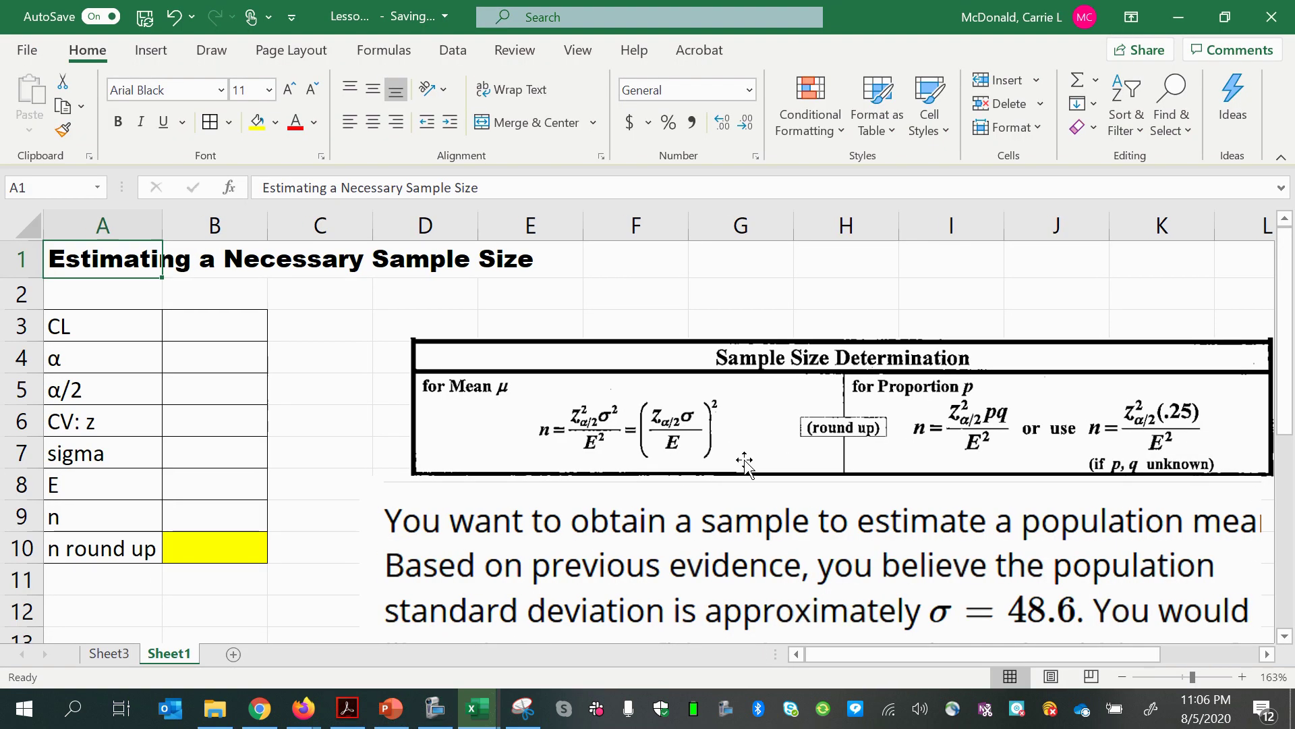
pyautogui.moveTo(592, 435); pyautogui.dragTo(647, 412)
pyautogui.click(607, 588)
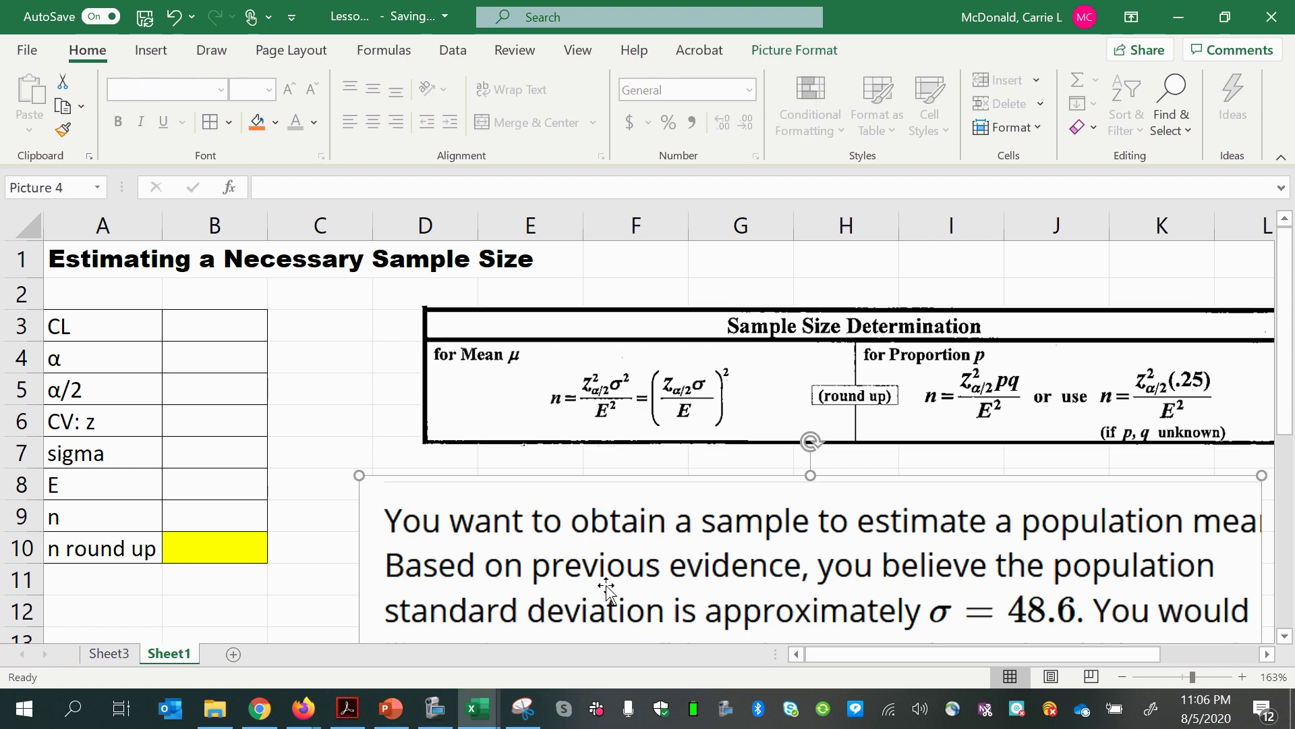
pyautogui.moveTo(1289, 383); pyautogui.dragTo(1289, 484)
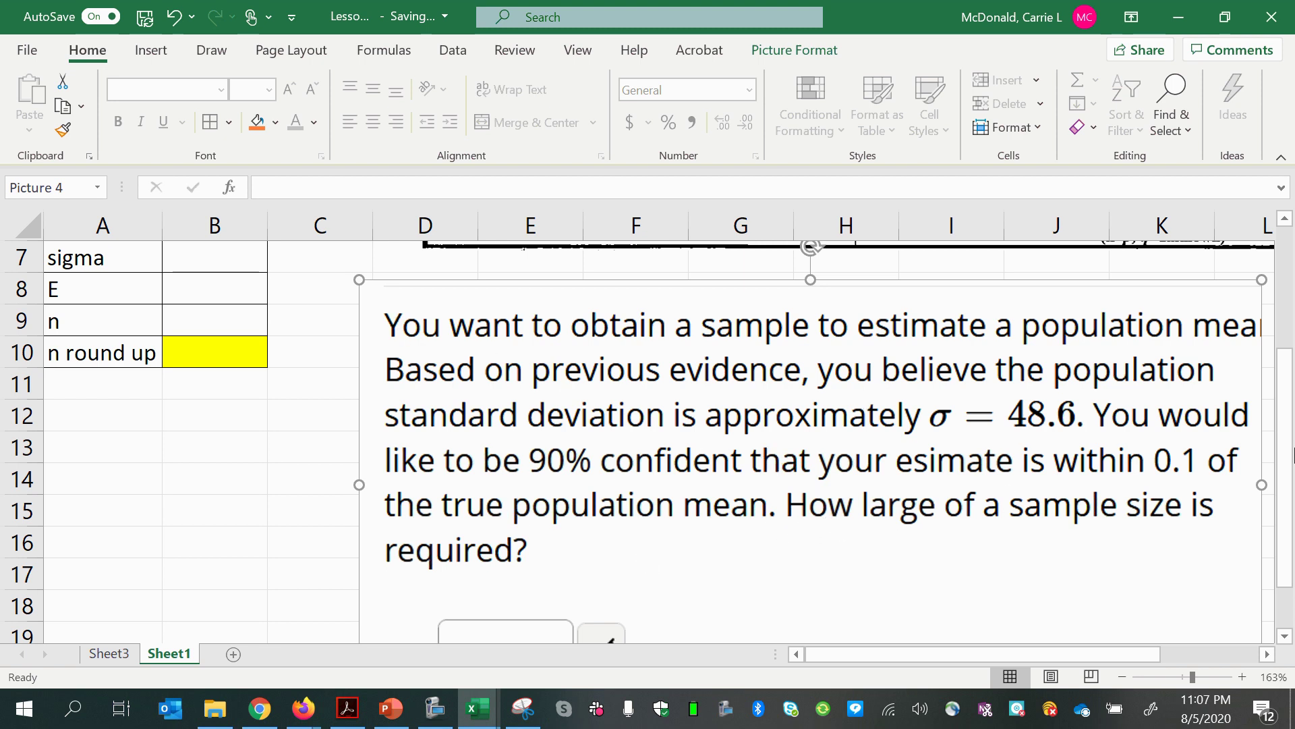
pyautogui.moveTo(1293, 455); pyautogui.dragTo(1293, 334)
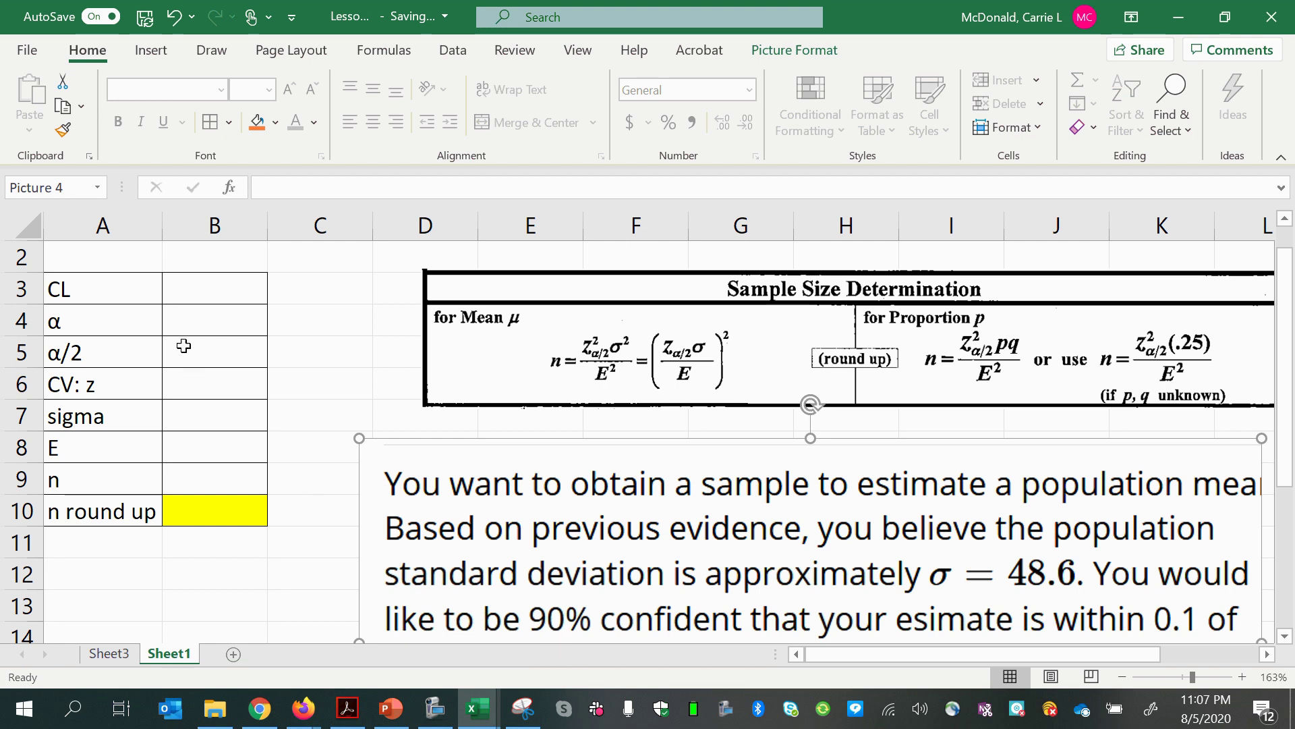
# Step: Enter CL 0.9 in B3 and α as =1-B3 in B4, giving 0.1
pyautogui.click(203, 301)
pyautogui.write('.9')
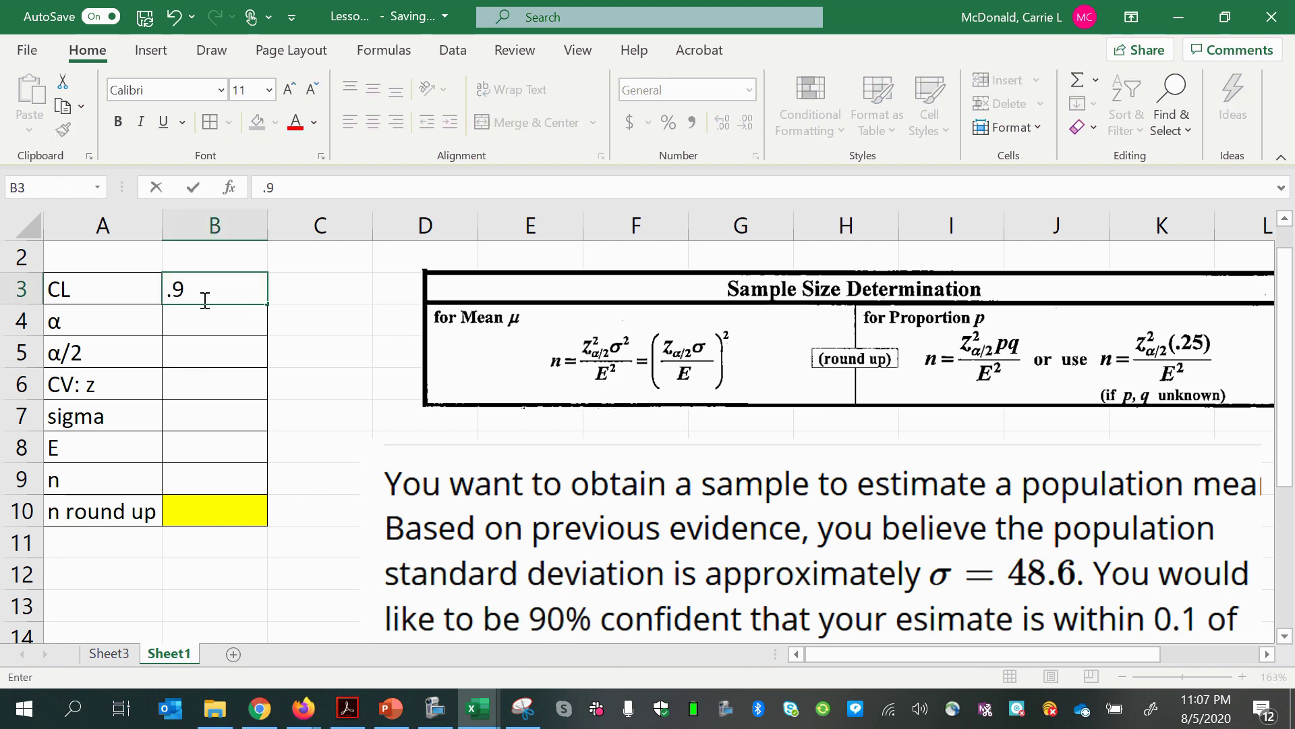
pyautogui.press('Return')
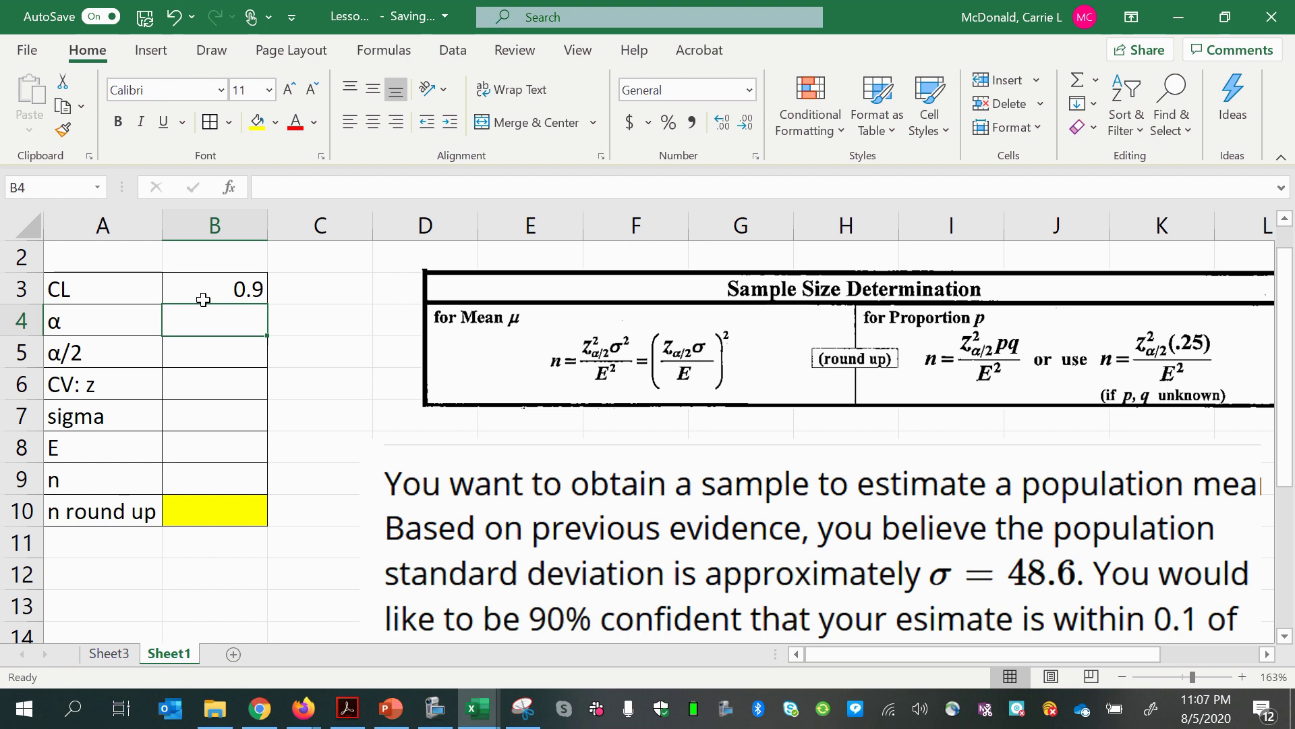
pyautogui.write('=')
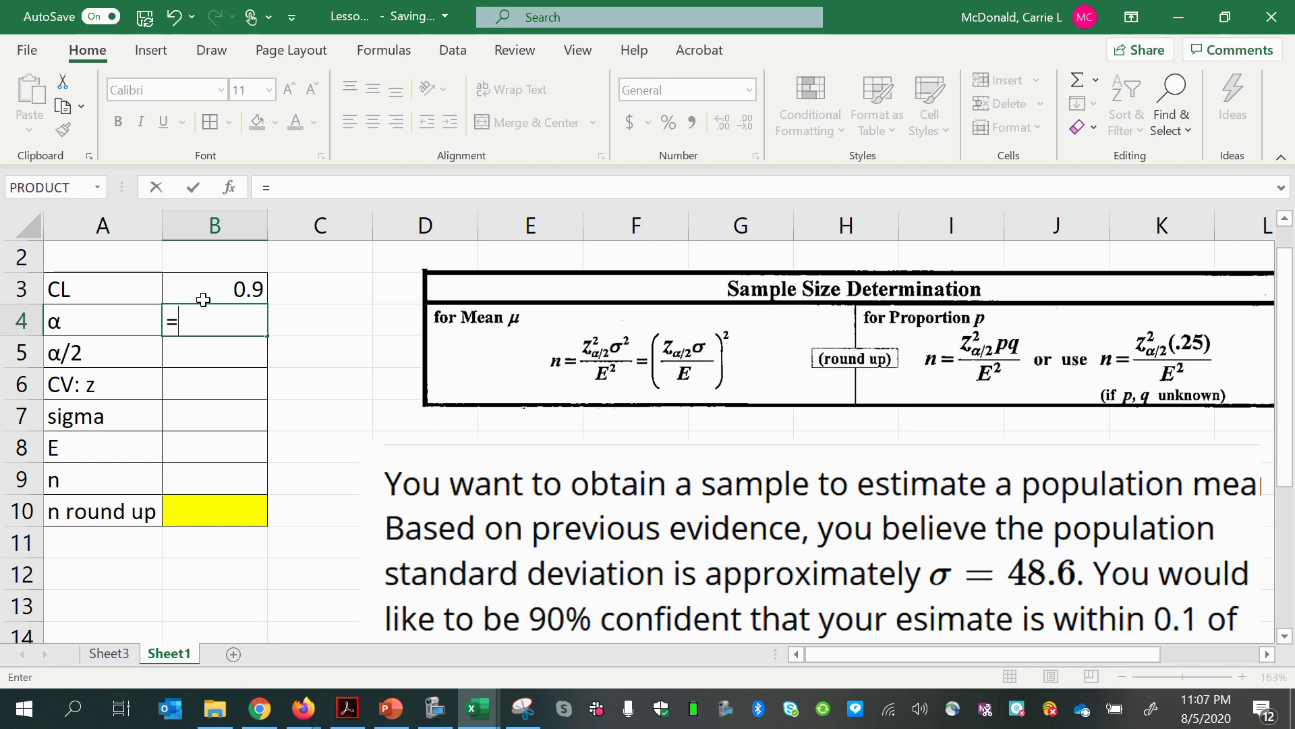
pyautogui.write('1-')
pyautogui.click(203, 295)
pyautogui.press('Return')
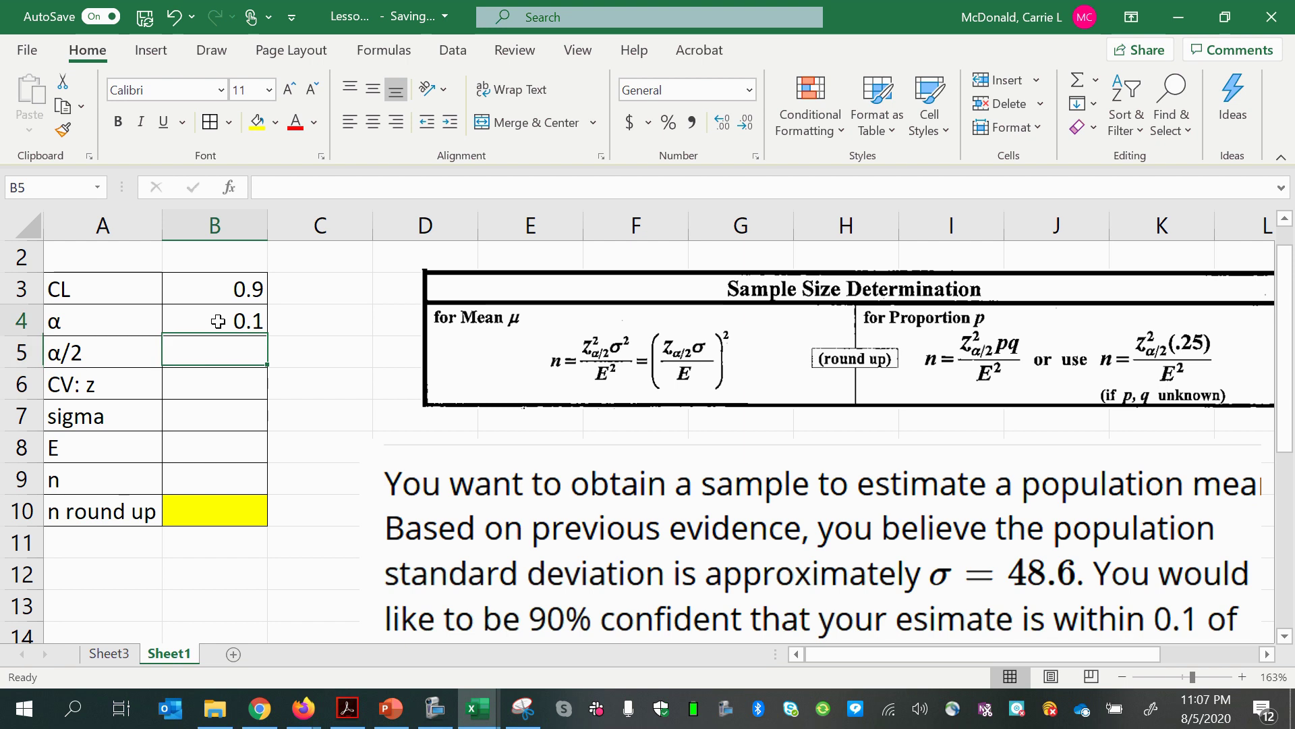
pyautogui.click(217, 321)
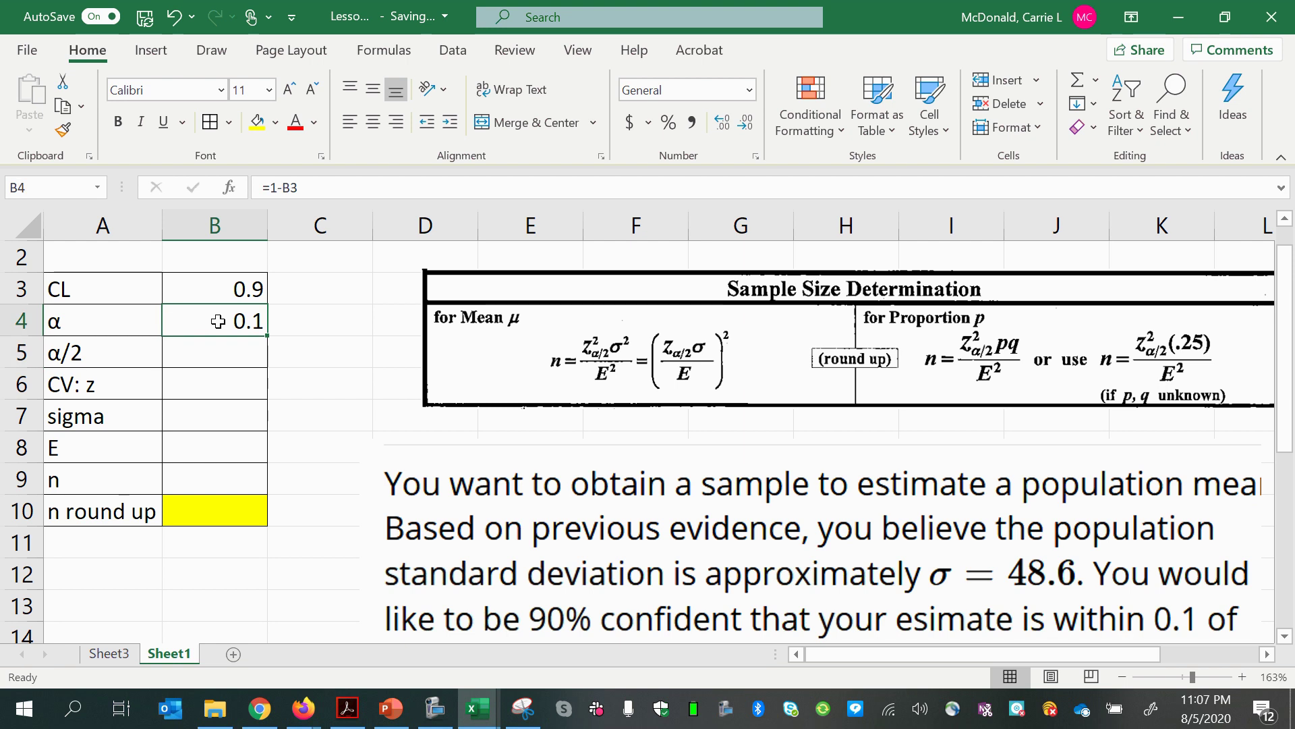
pyautogui.click(211, 284)
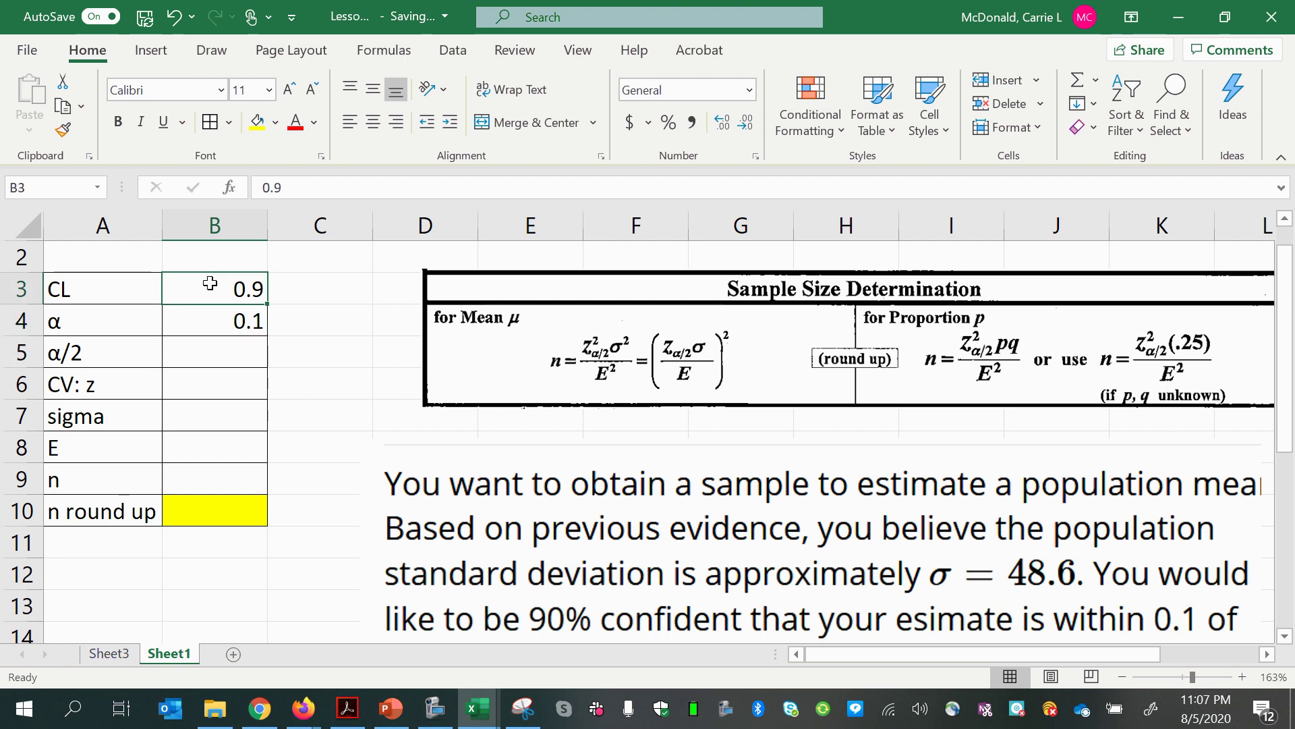
pyautogui.click(236, 321)
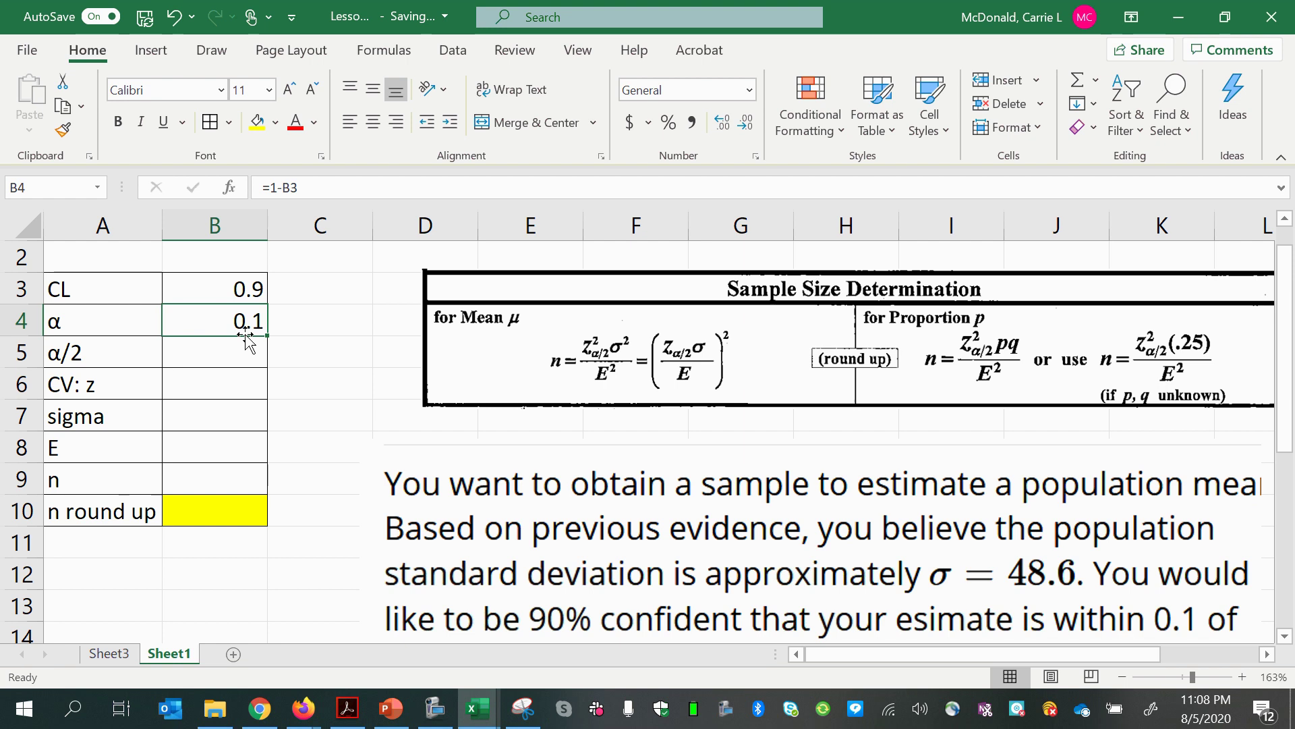
# Step: Compute α/2 in B5 as α divided by 2, giving 0.05
pyautogui.click(240, 357)
pyautogui.write('=')
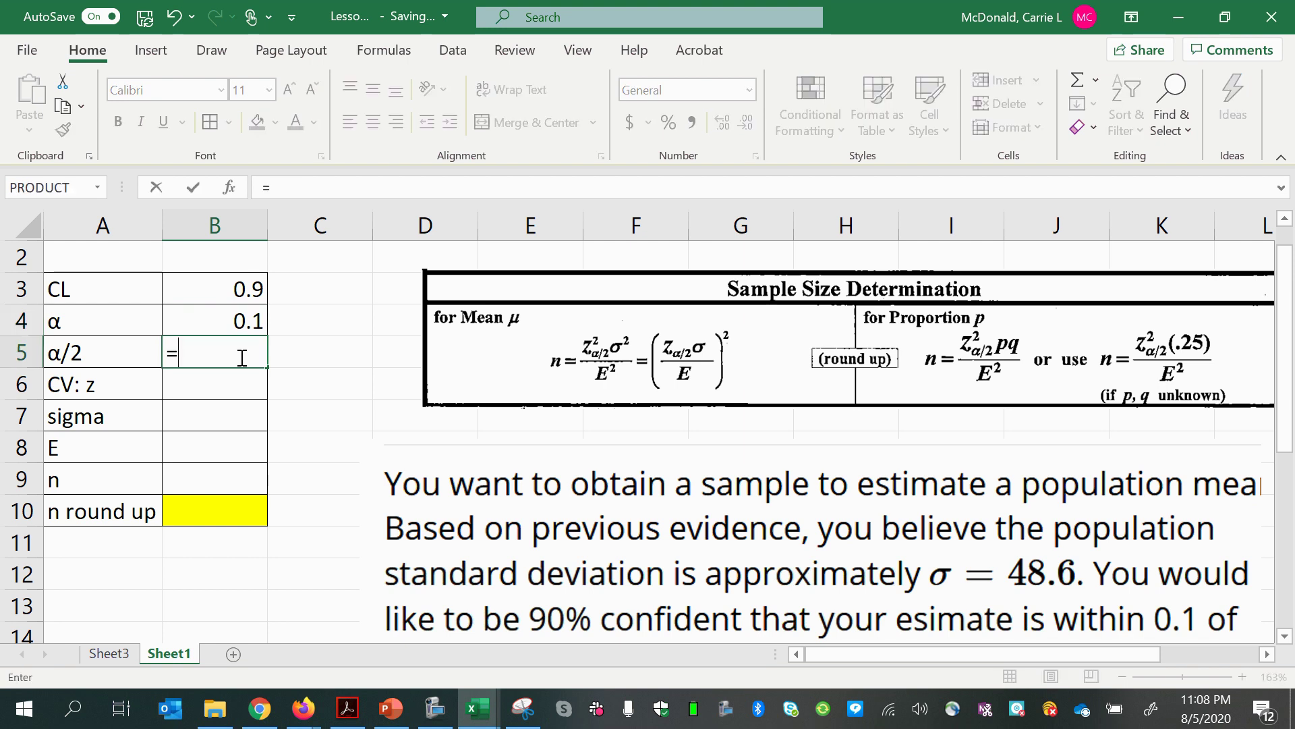
pyautogui.click(251, 317)
pyautogui.write('/2')
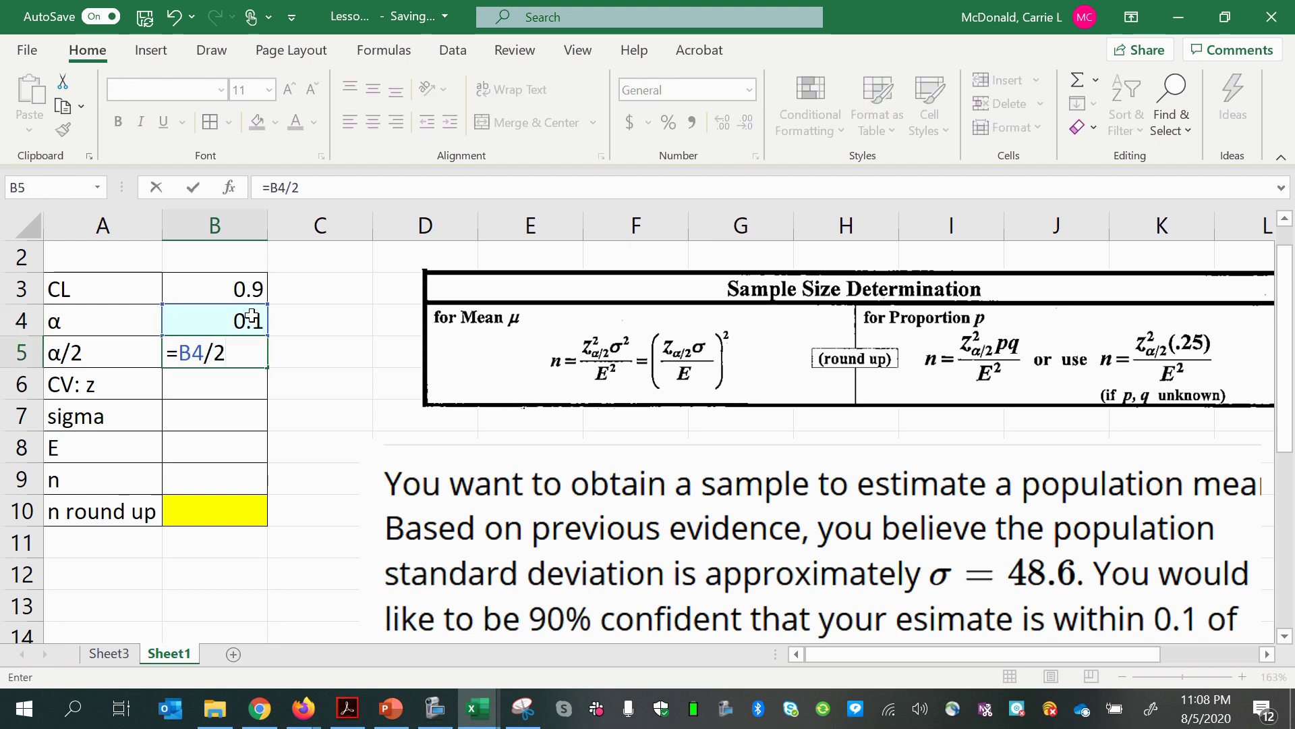
pyautogui.hotkey('ctrl', 'Return')
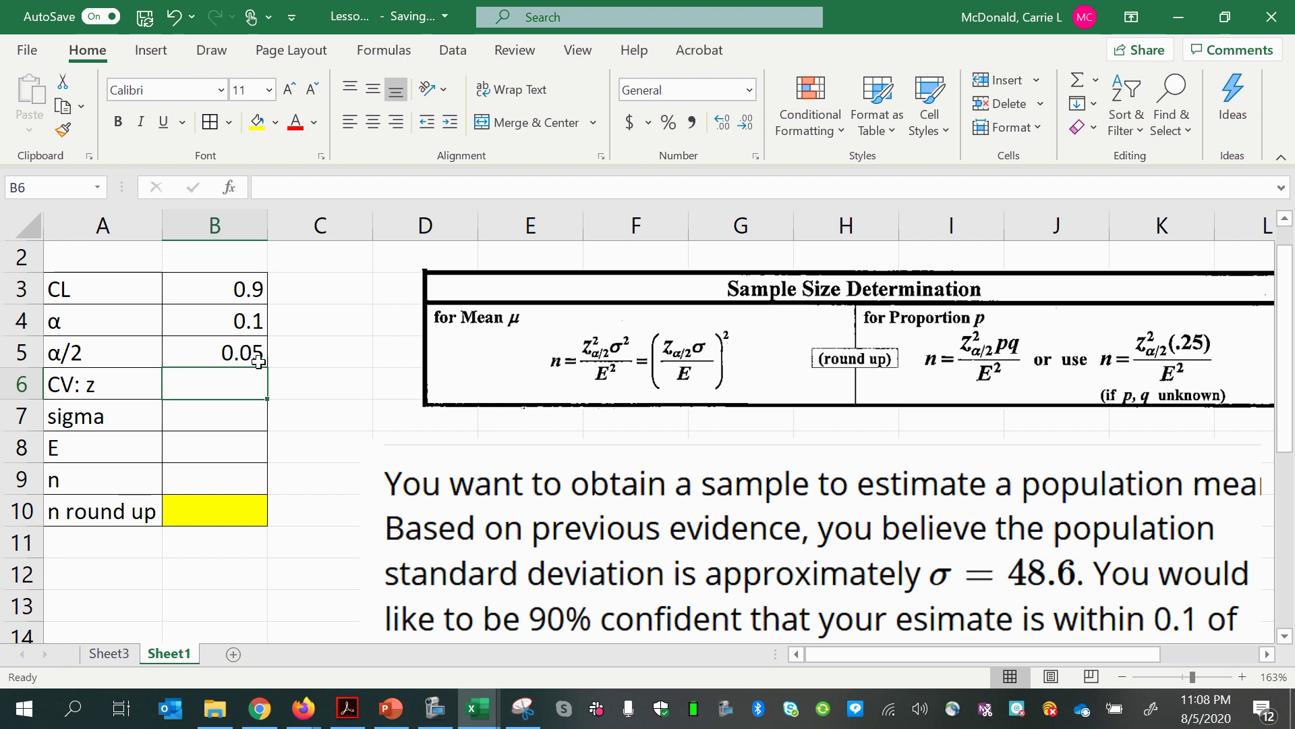
# Step: Compute z in B6 with =-NORM.INV(B5,0,1), giving the positive critical value 1.644854
pyautogui.click(220, 386)
pyautogui.write('=norm.in')
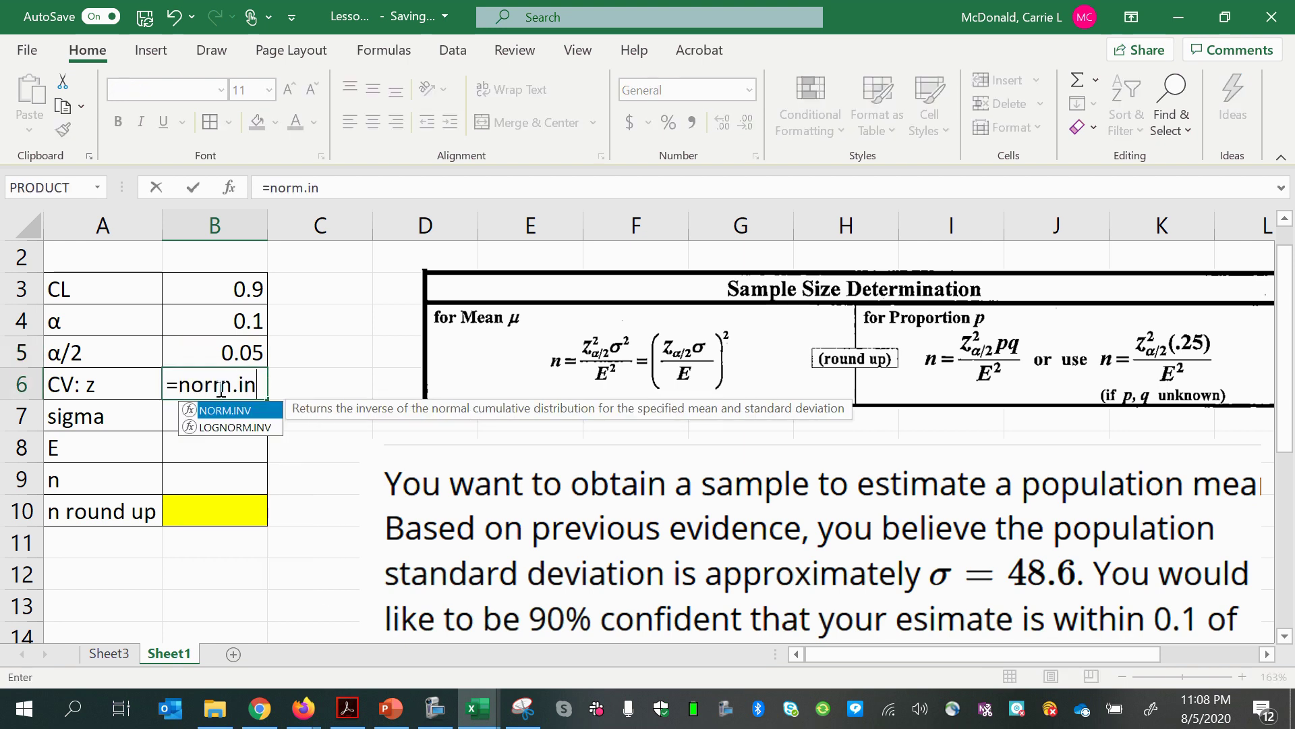
pyautogui.write('v(')
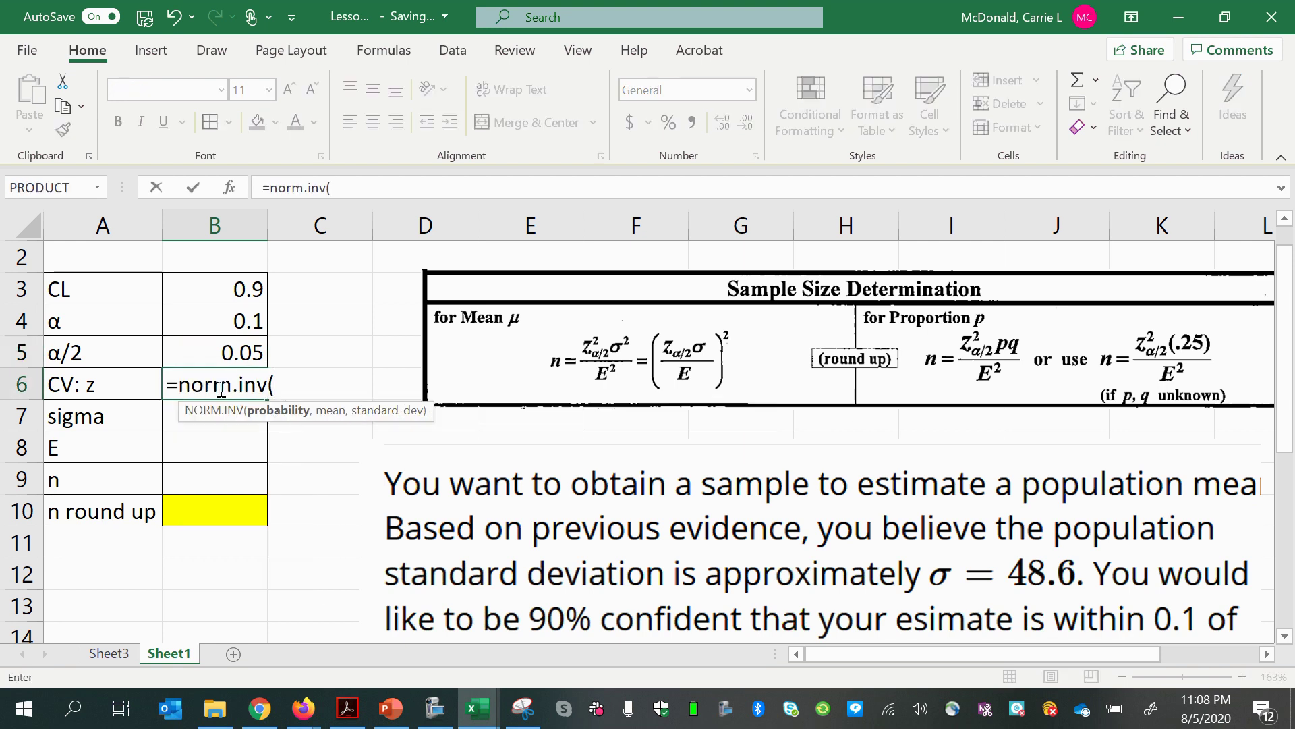
pyautogui.click(222, 352)
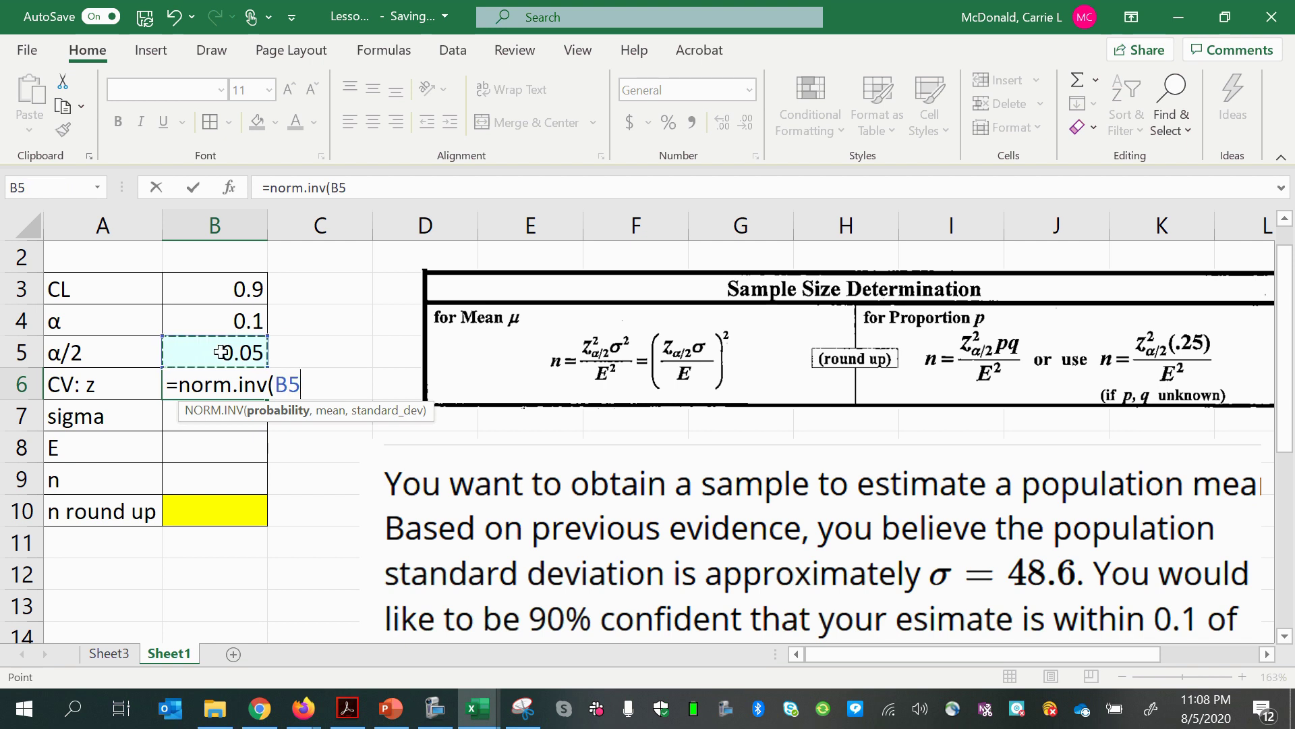
pyautogui.write(',0')
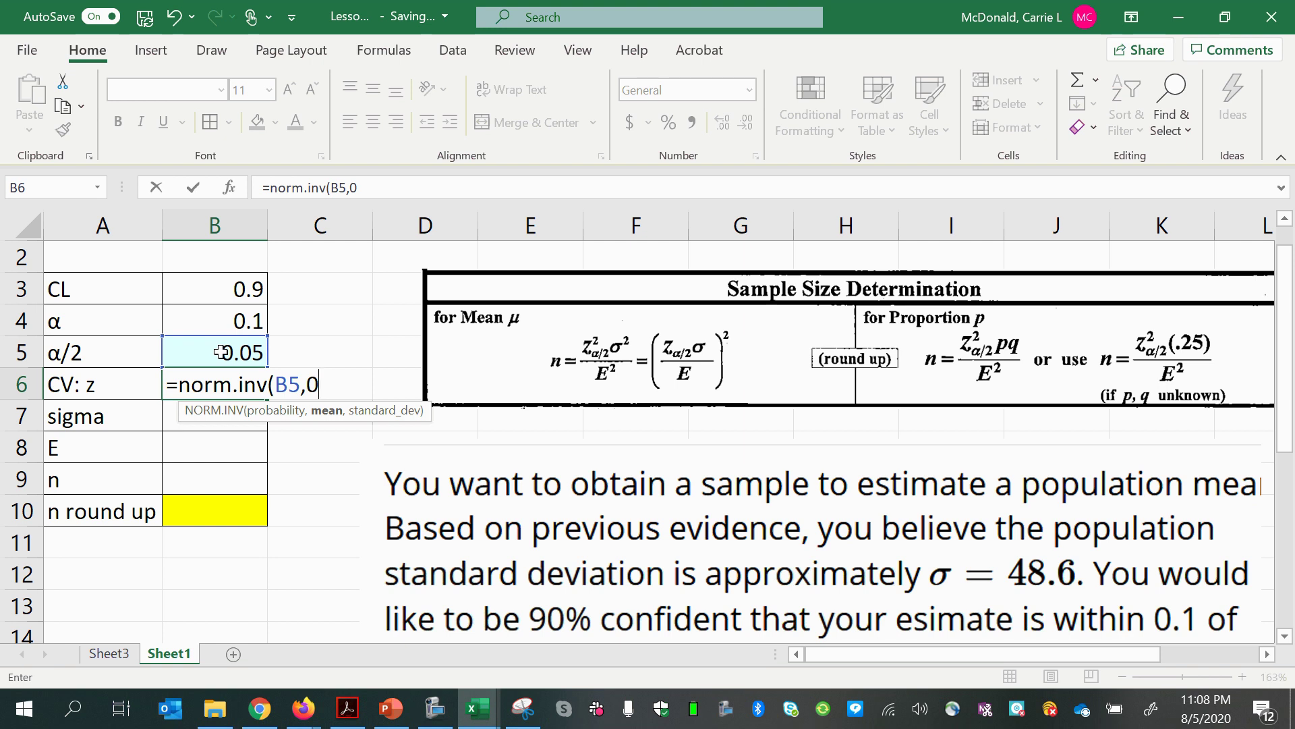
pyautogui.write(',2')
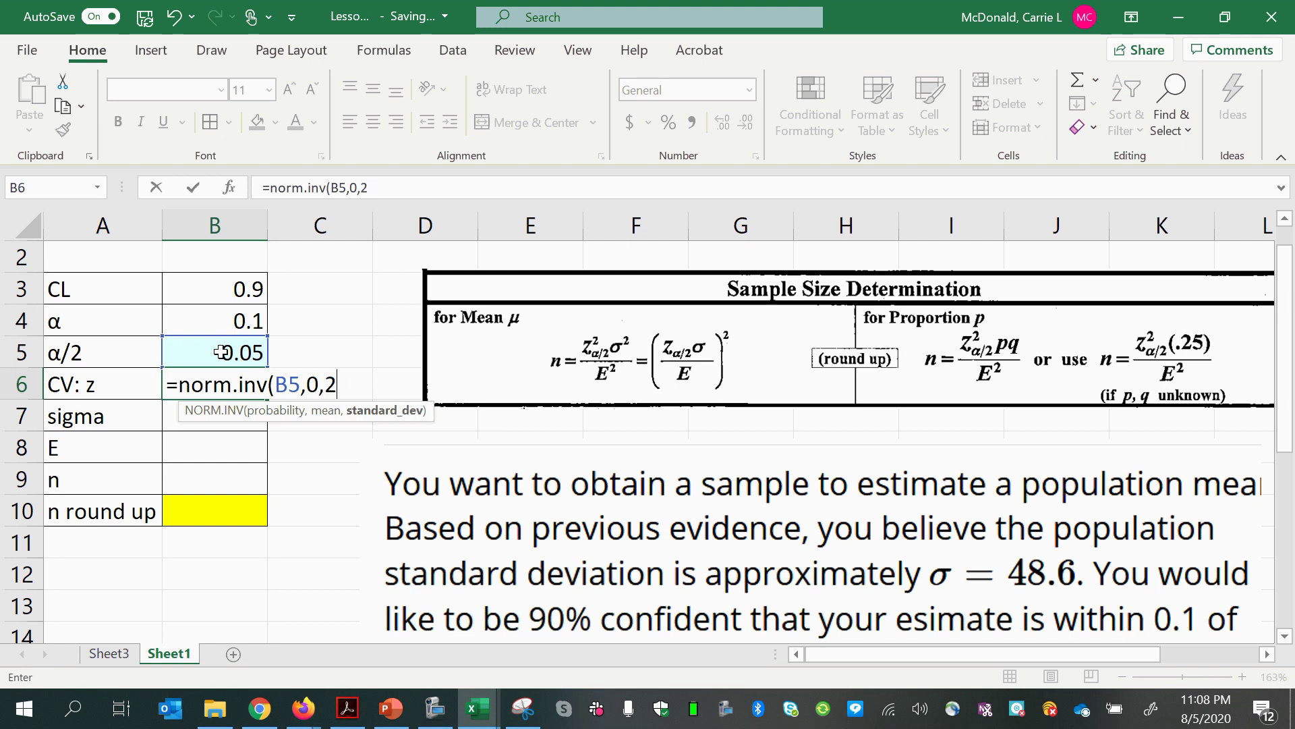
pyautogui.press('BackSpace')
pyautogui.write('1)')
pyautogui.press('Return')
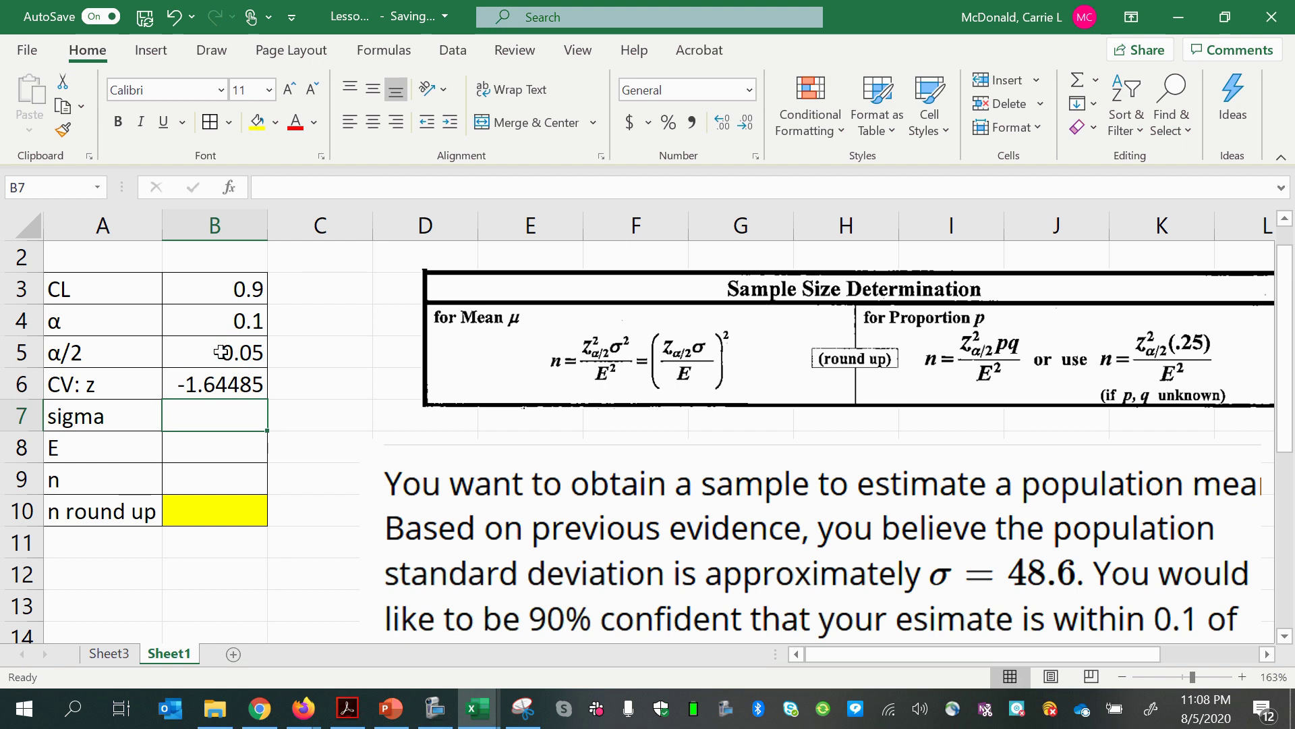
pyautogui.click(223, 383)
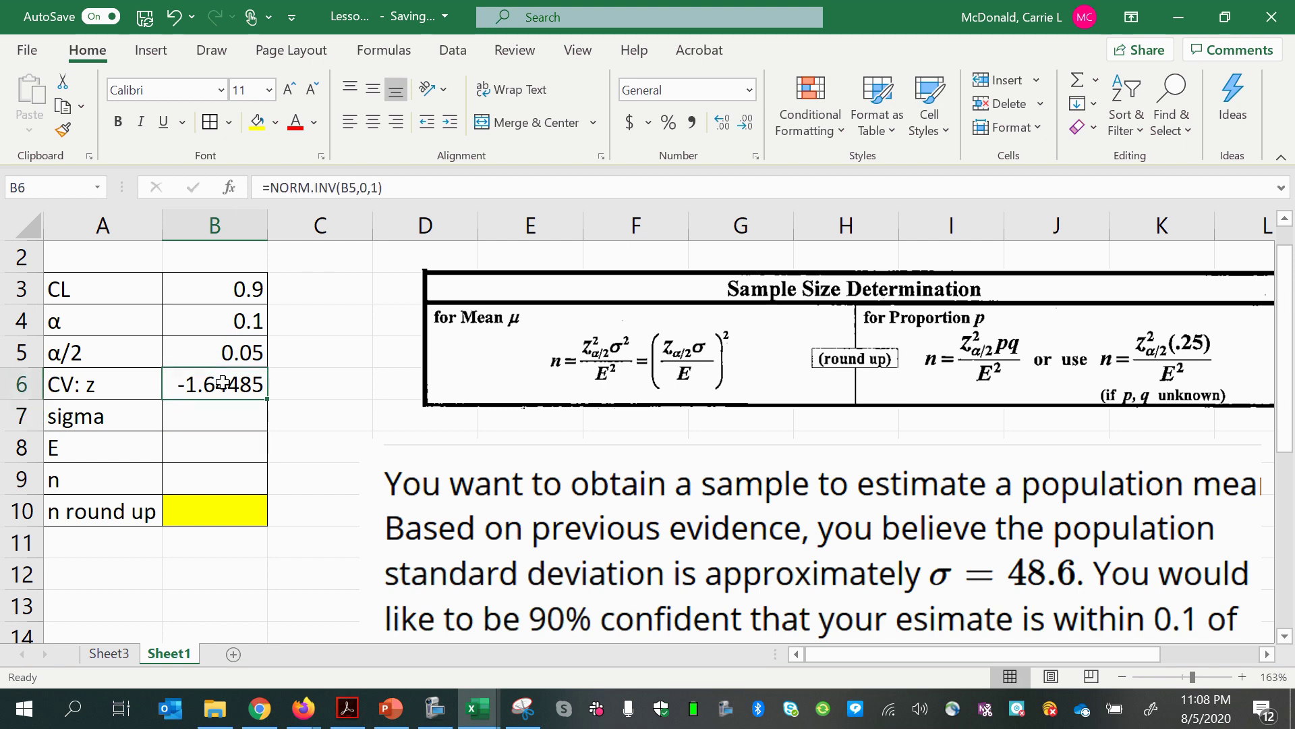
pyautogui.click(271, 179)
pyautogui.write('-')
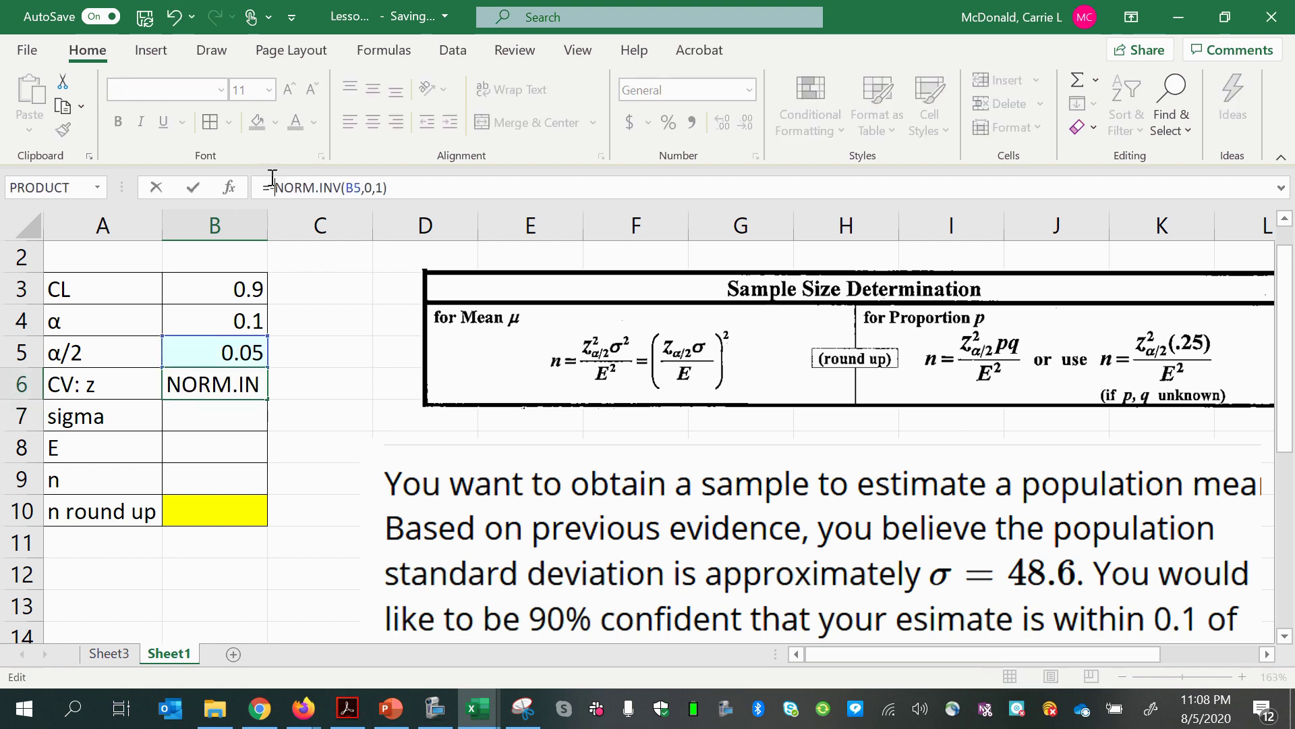
pyautogui.press('Return')
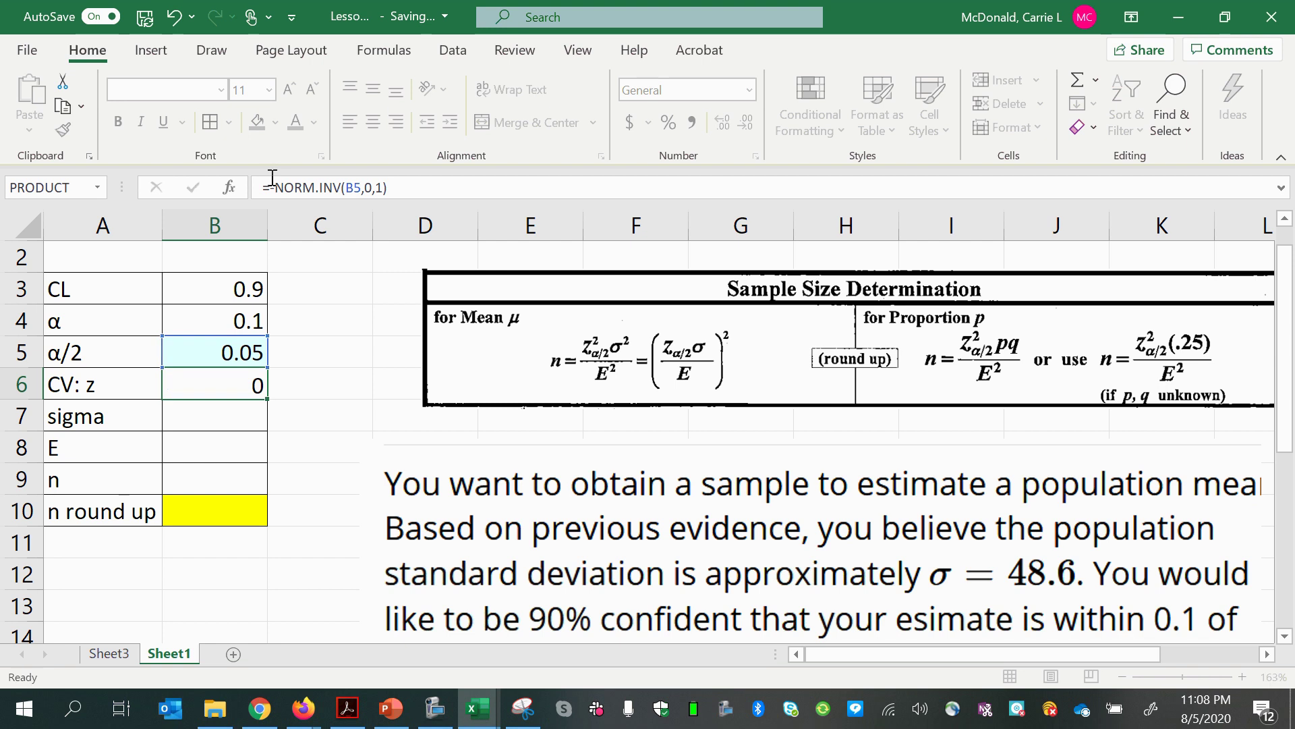
pyautogui.click(222, 383)
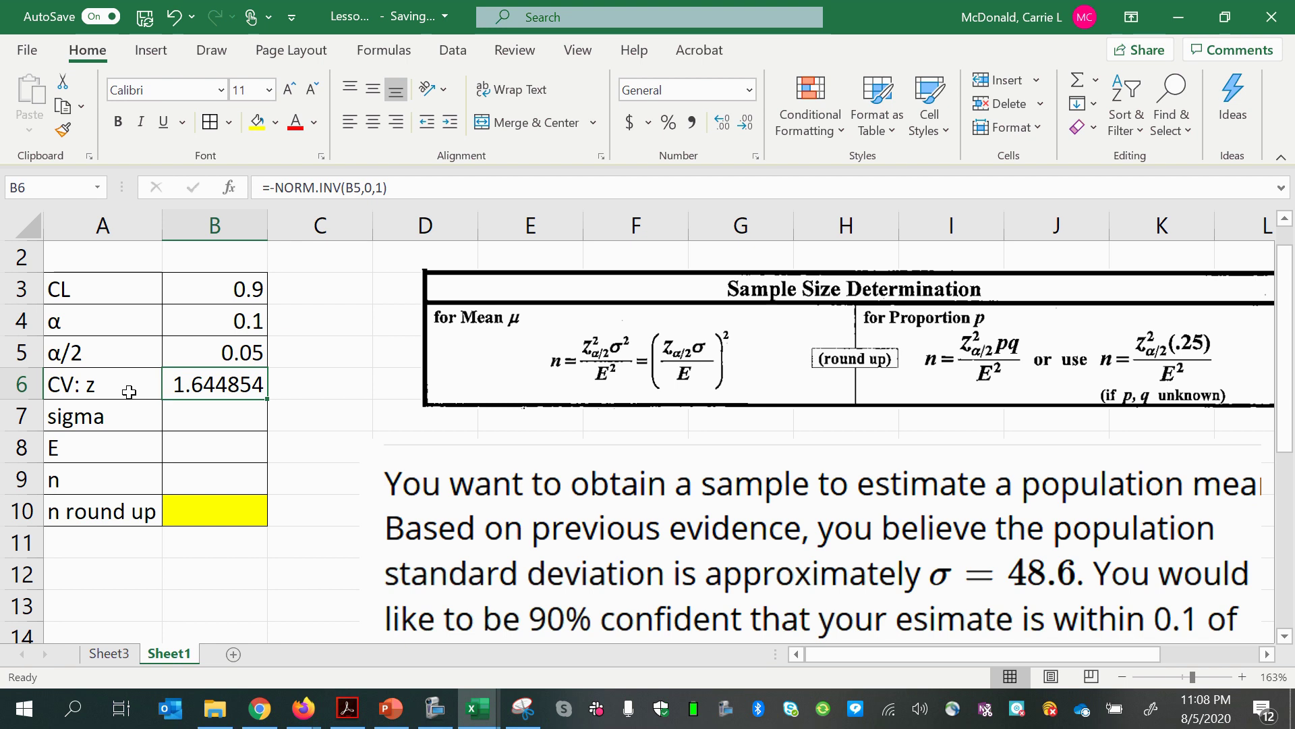
pyautogui.click(215, 423)
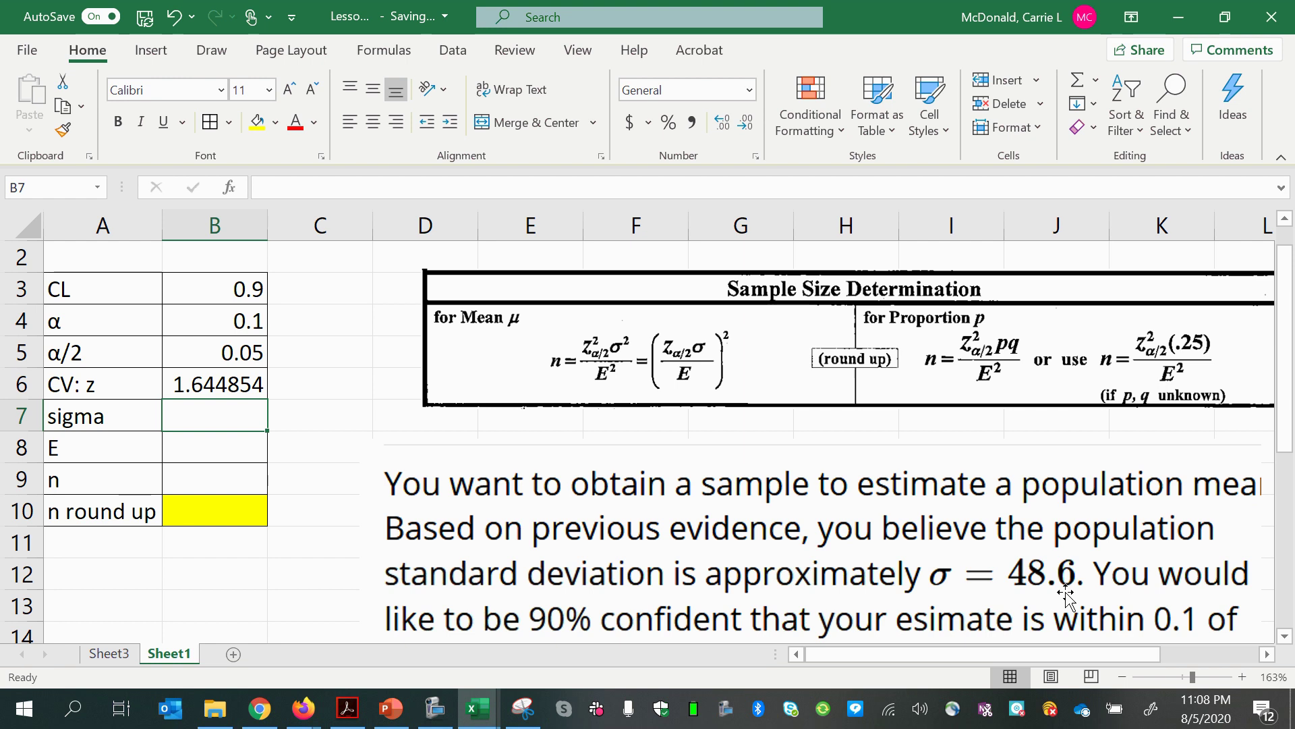
# Step: Enter sigma 48.6 in B7 and E 0.1 in B8, and begin the n formula in B9
pyautogui.write('48.')
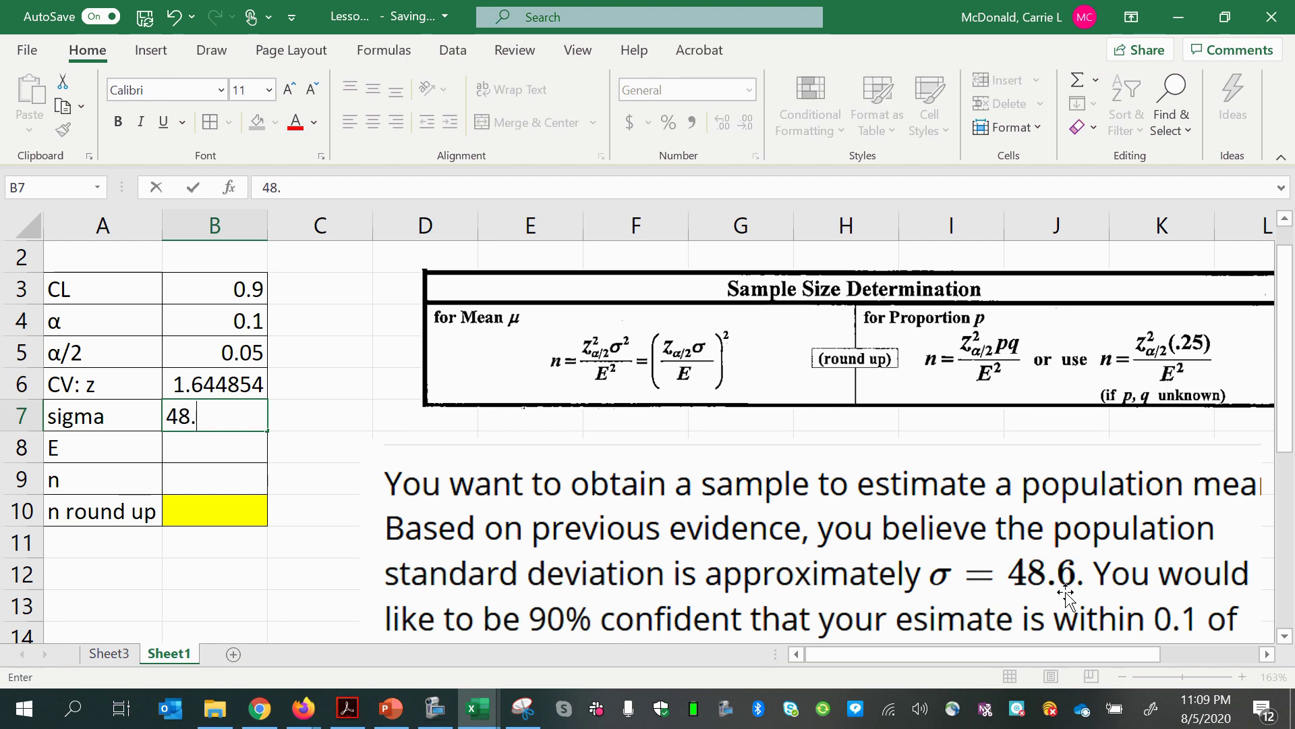
pyautogui.write('6')
pyautogui.press('Return')
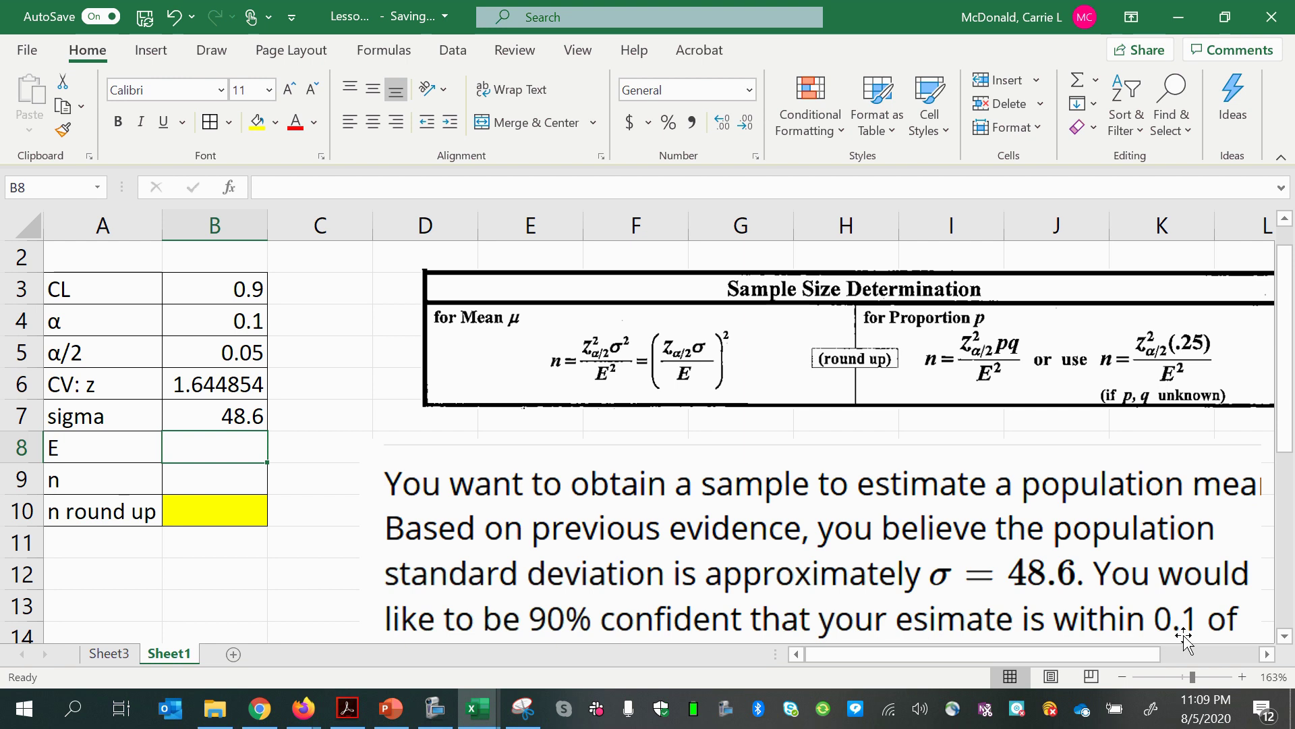
pyautogui.write('0.1')
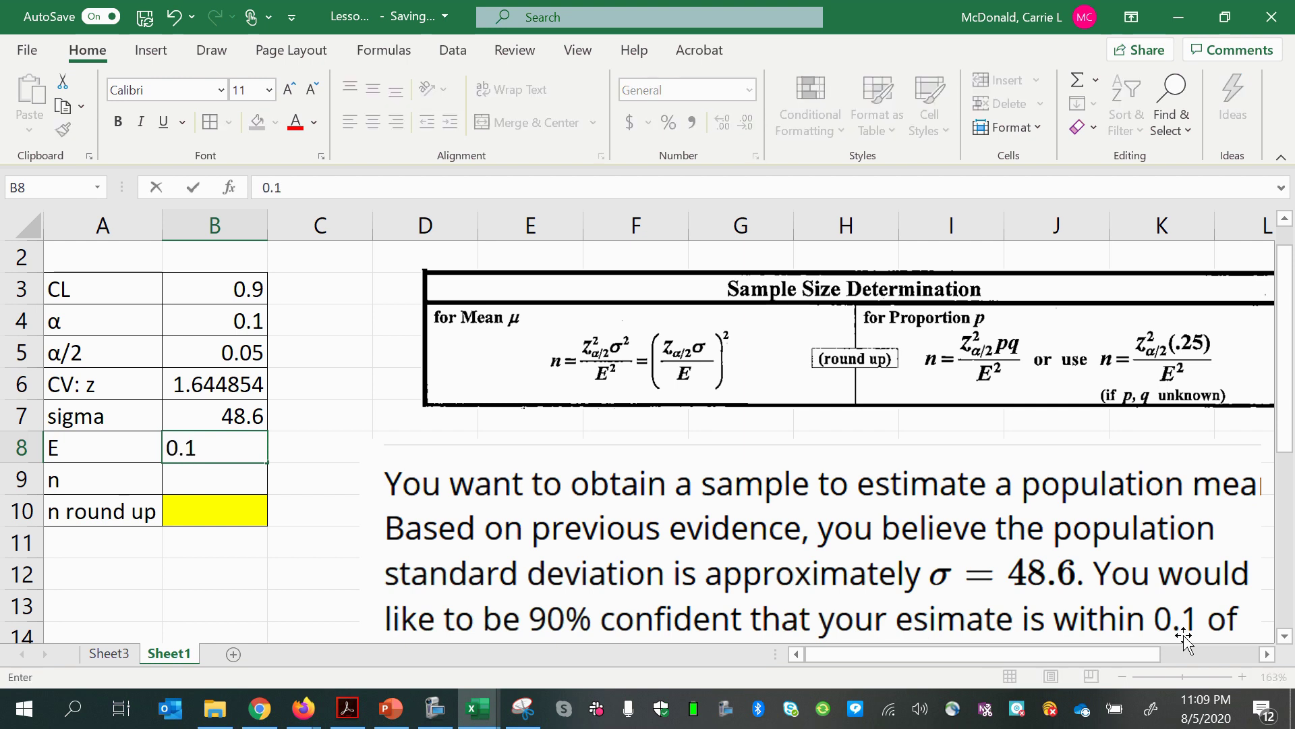
pyautogui.press('Return')
pyautogui.write('=')
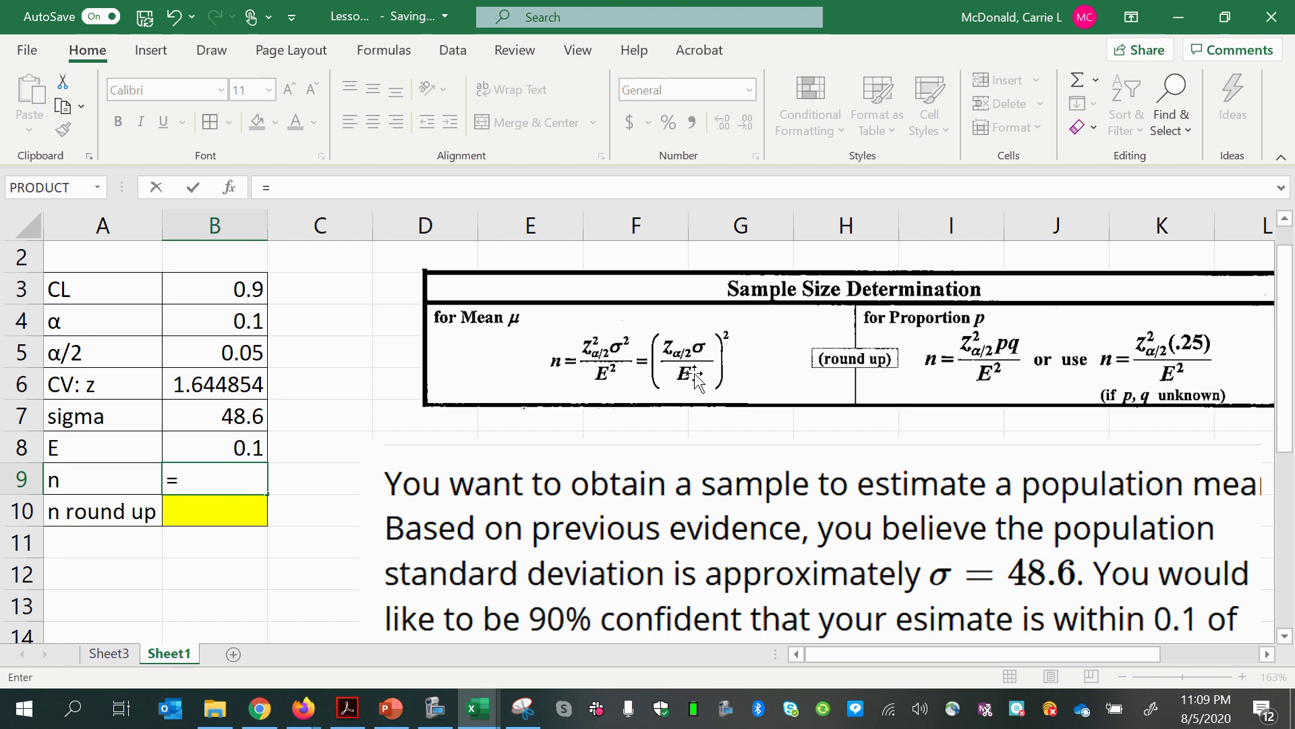
# Step: Build =(B6*B7/B8)^2 in B9 so n evaluates to 639038.5
pyautogui.write('()^2')
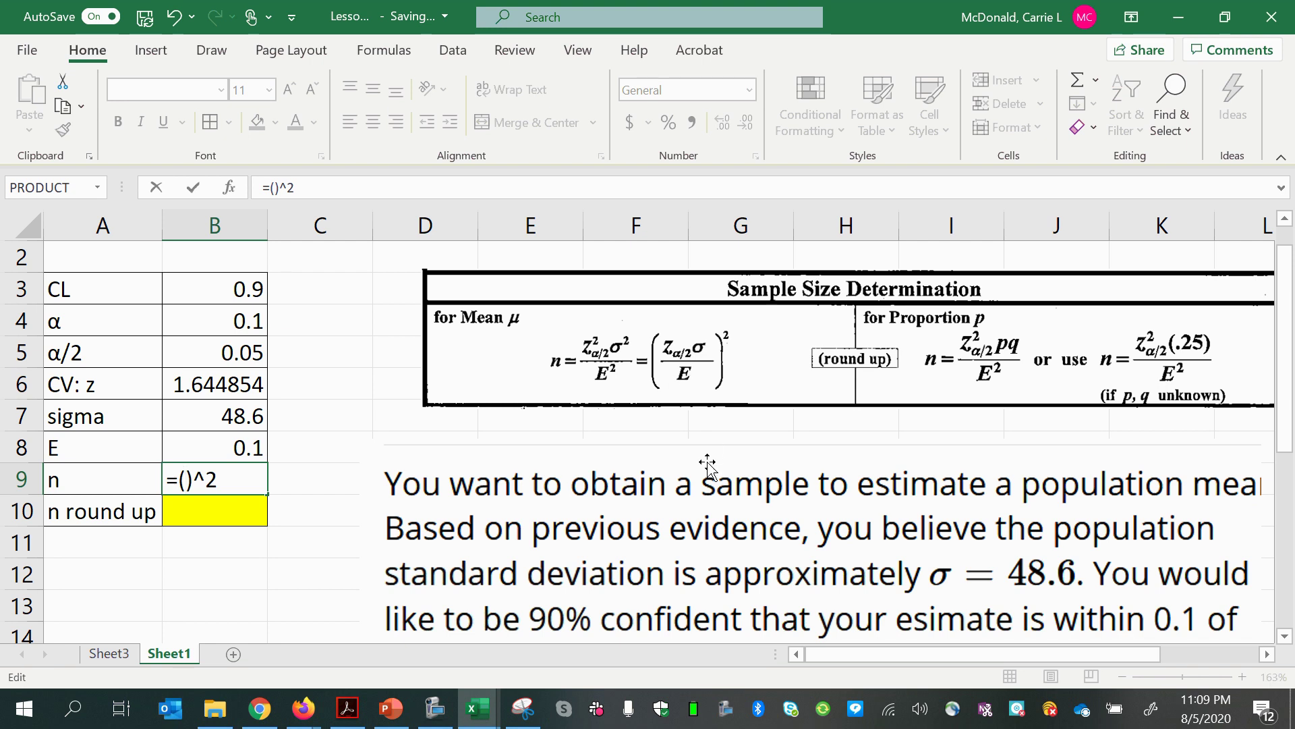
pyautogui.click(212, 380)
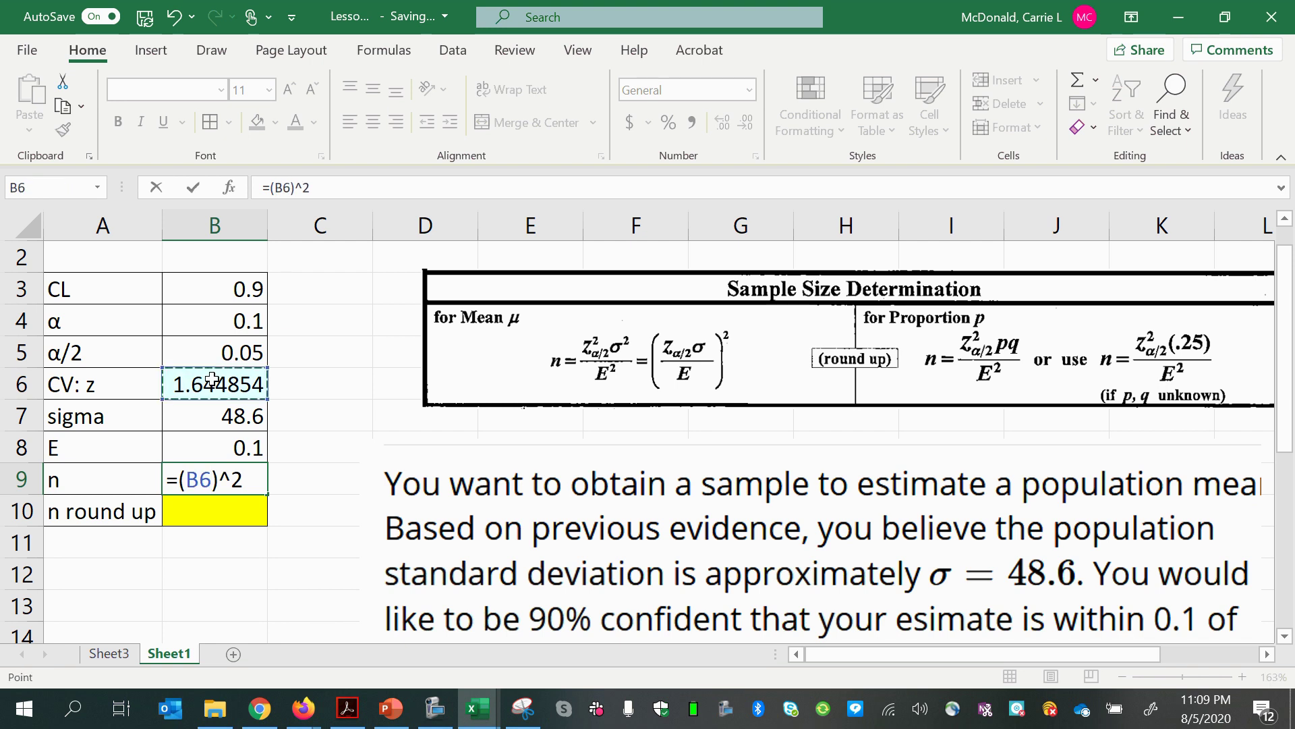
pyautogui.write('*')
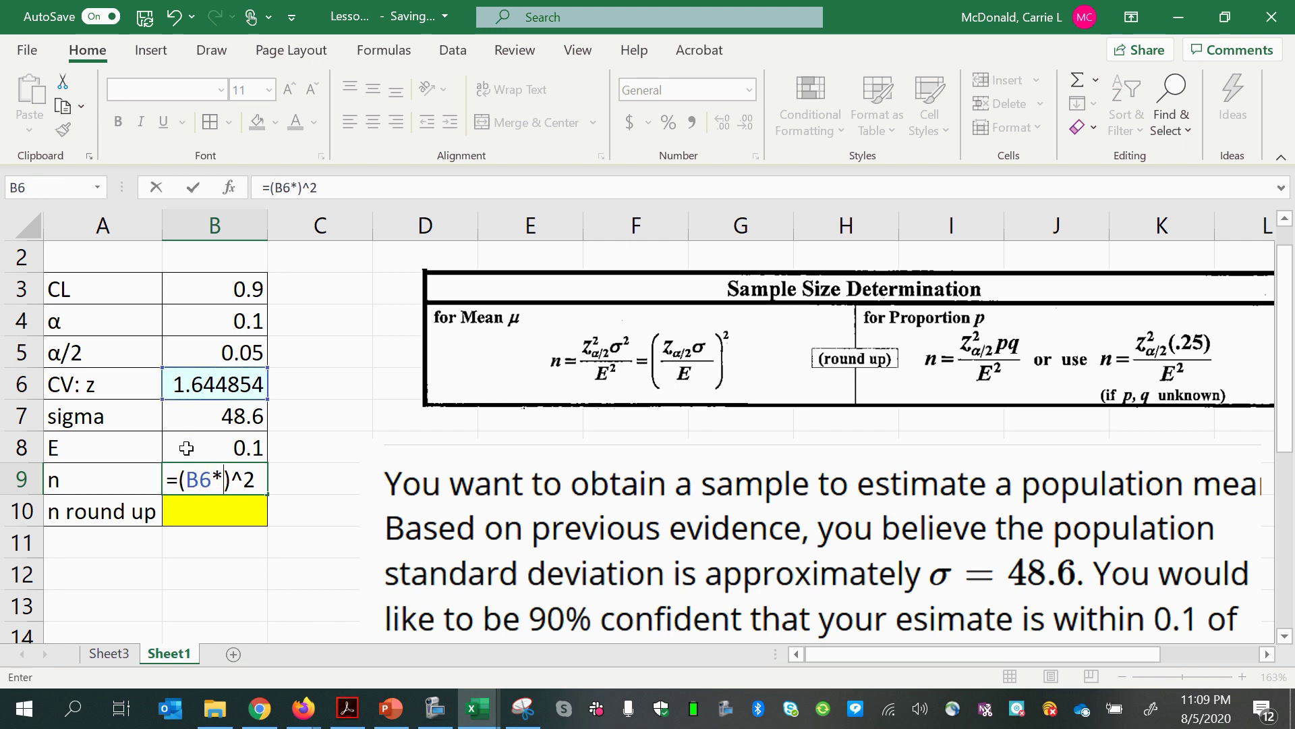
pyautogui.click(199, 418)
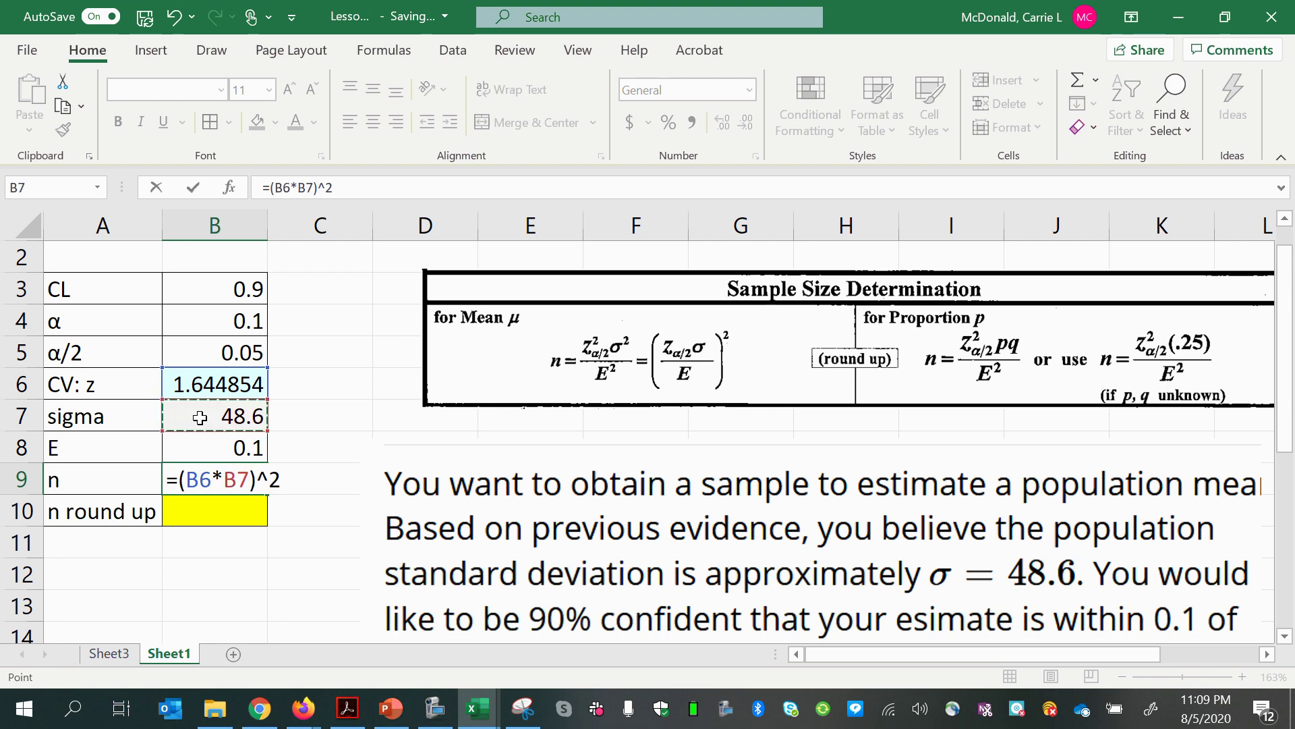
pyautogui.write('/')
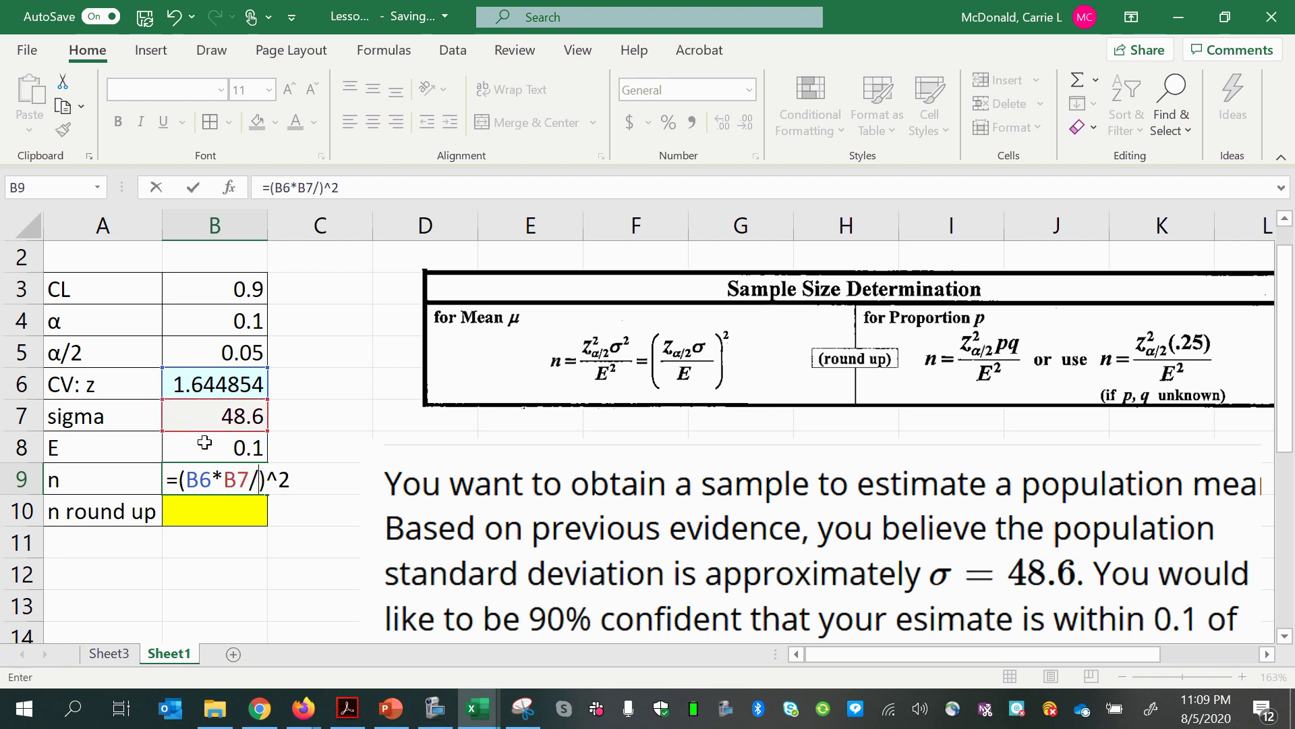
pyautogui.click(205, 442)
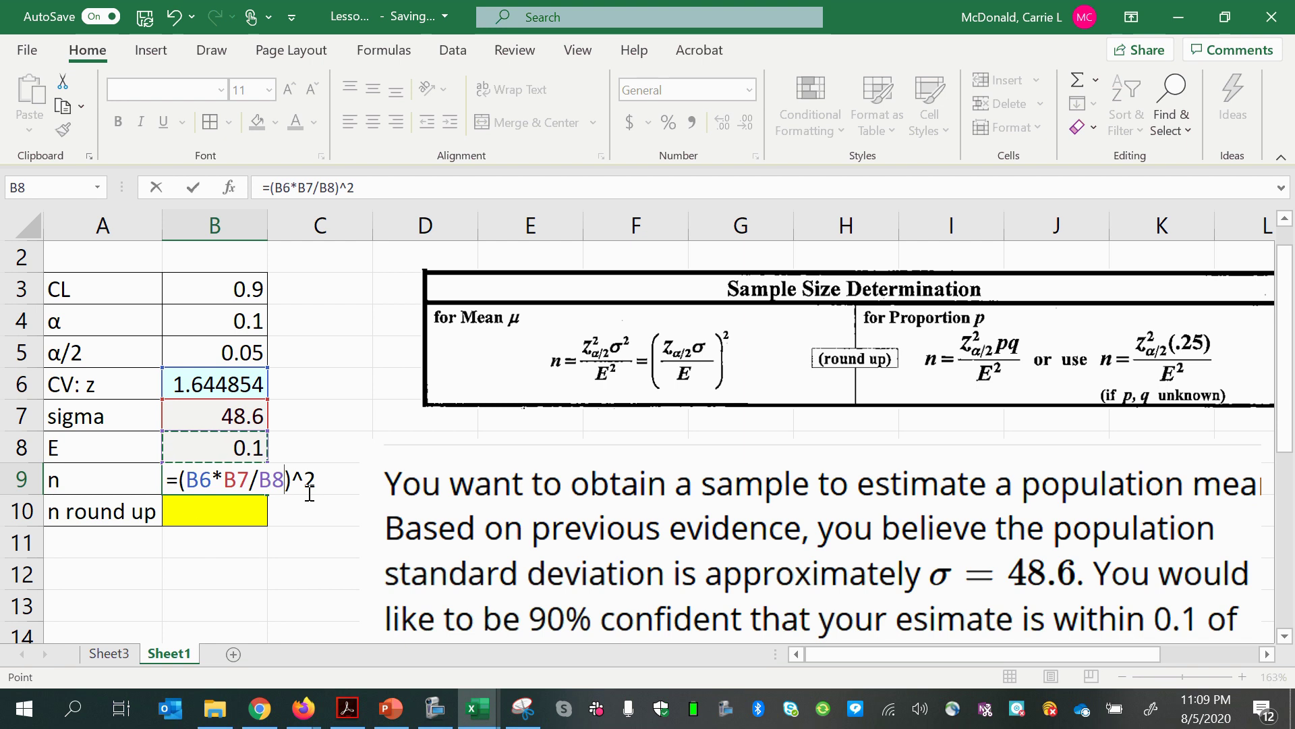
pyautogui.press('Return')
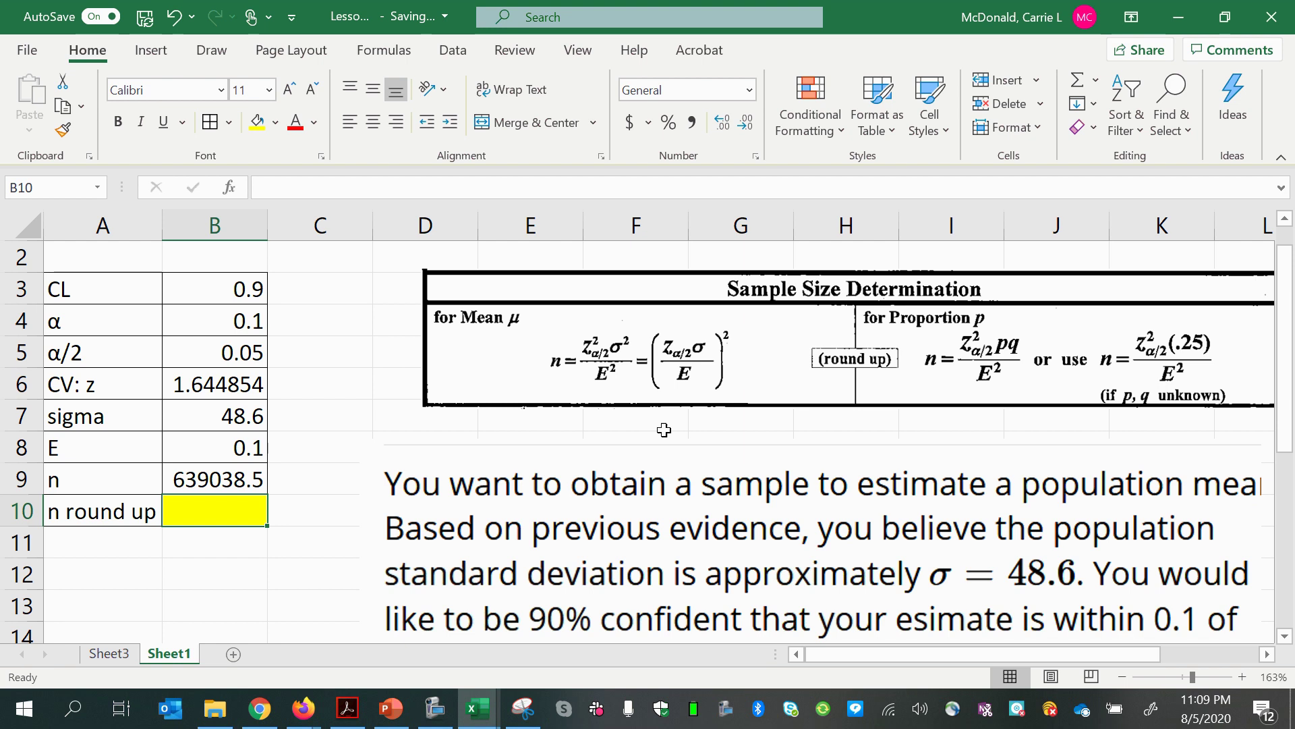
# Step: Review n, then enter 639039 as the rounded-up sample size in B10
pyautogui.click(221, 477)
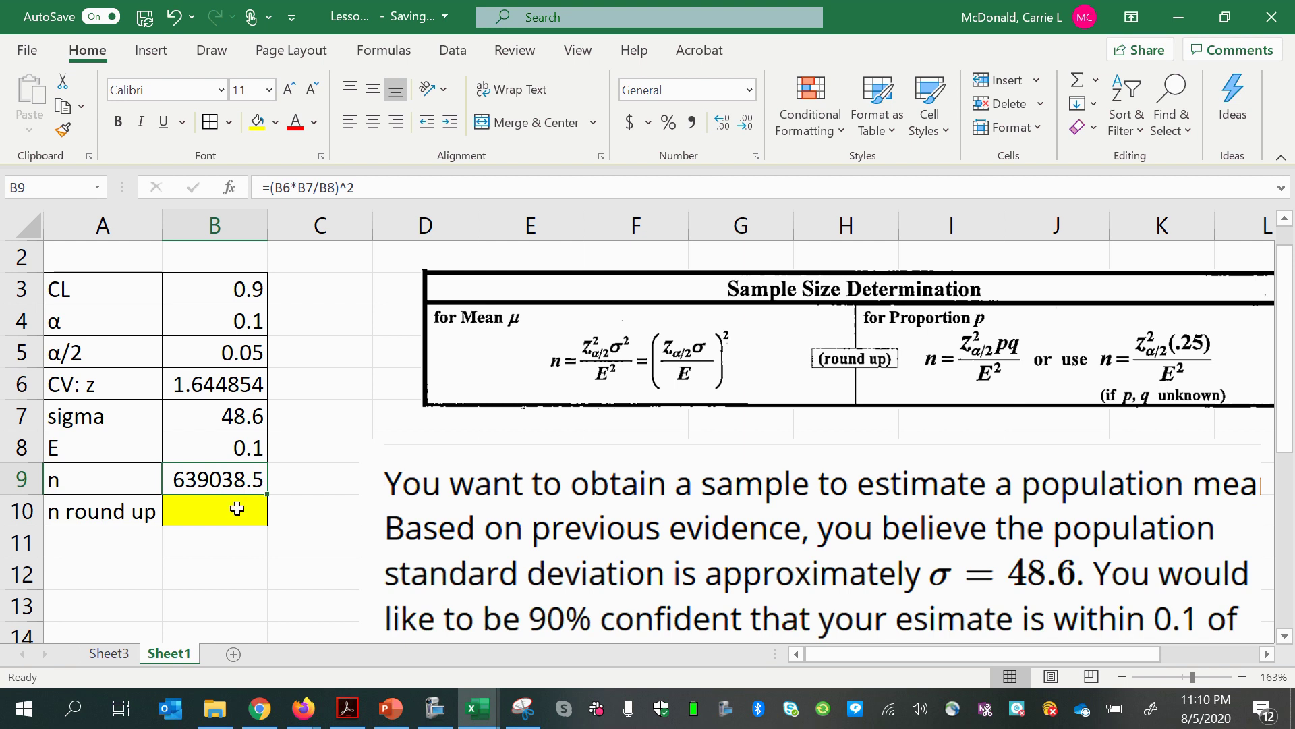
pyautogui.click(207, 518)
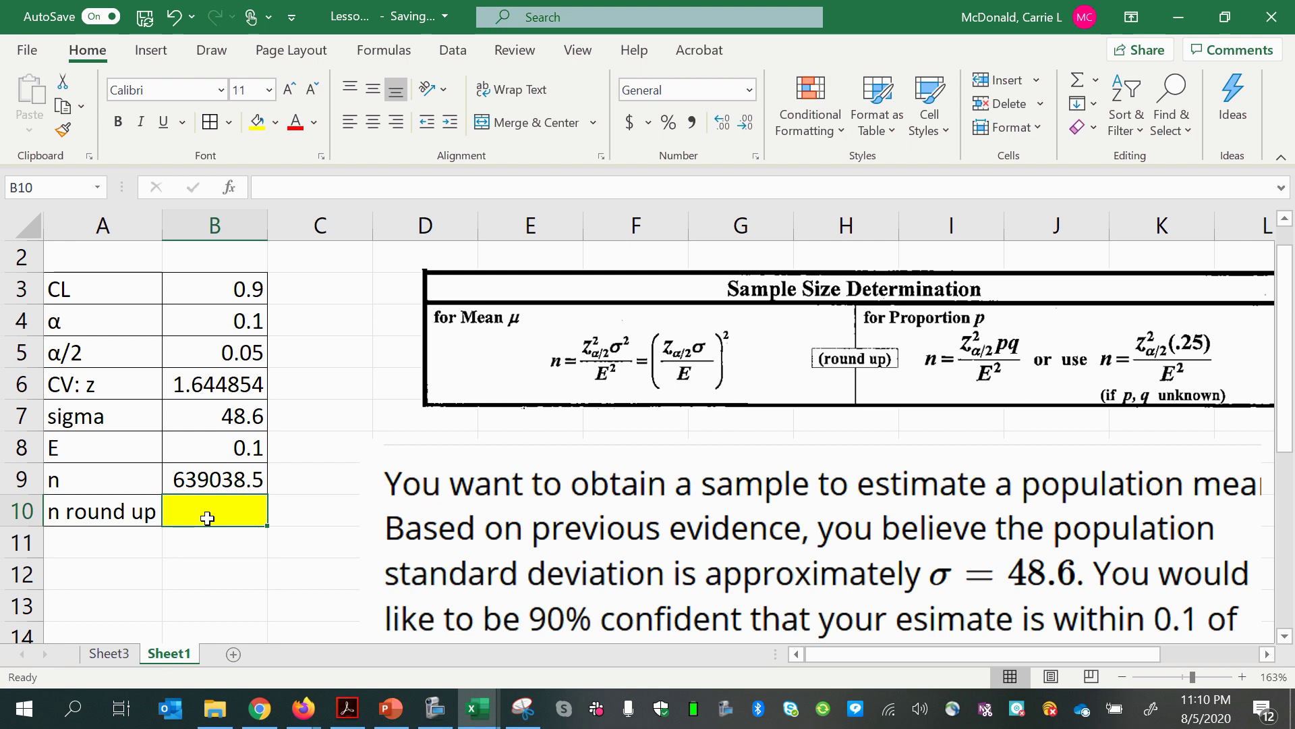
pyautogui.write('6')
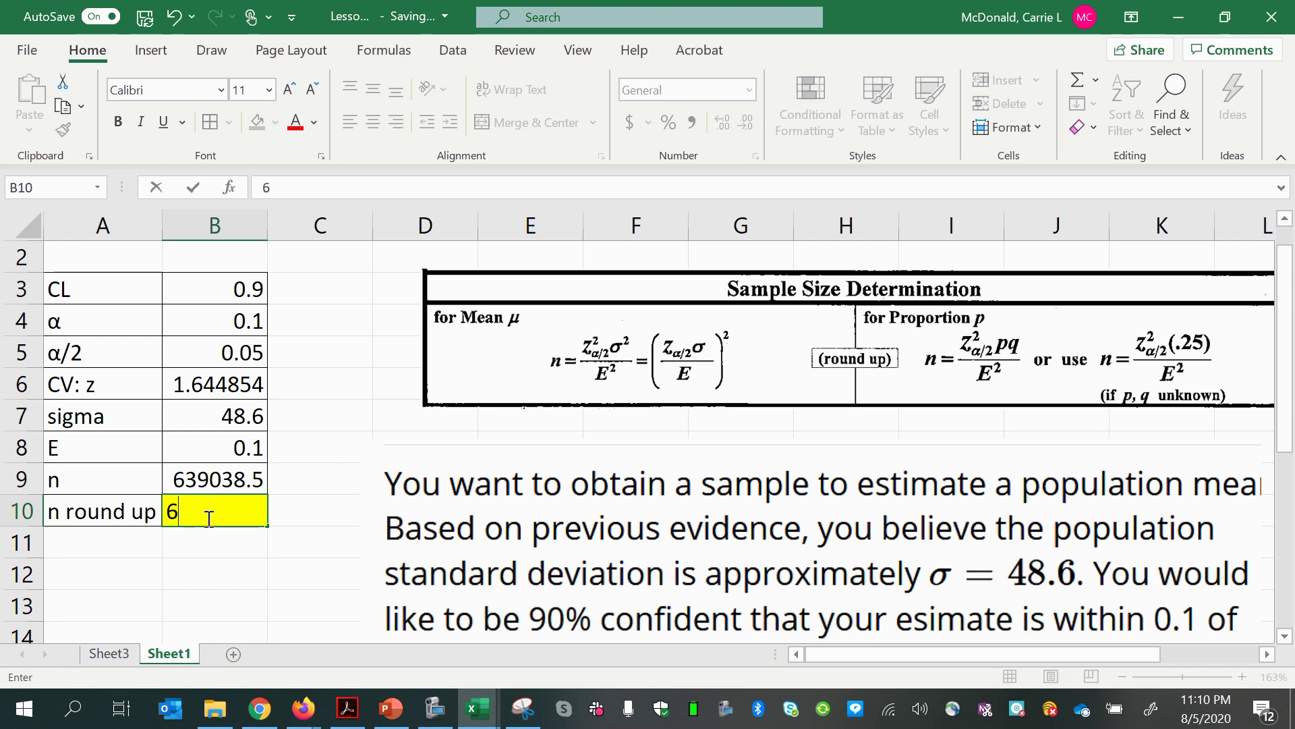
pyautogui.write('390')
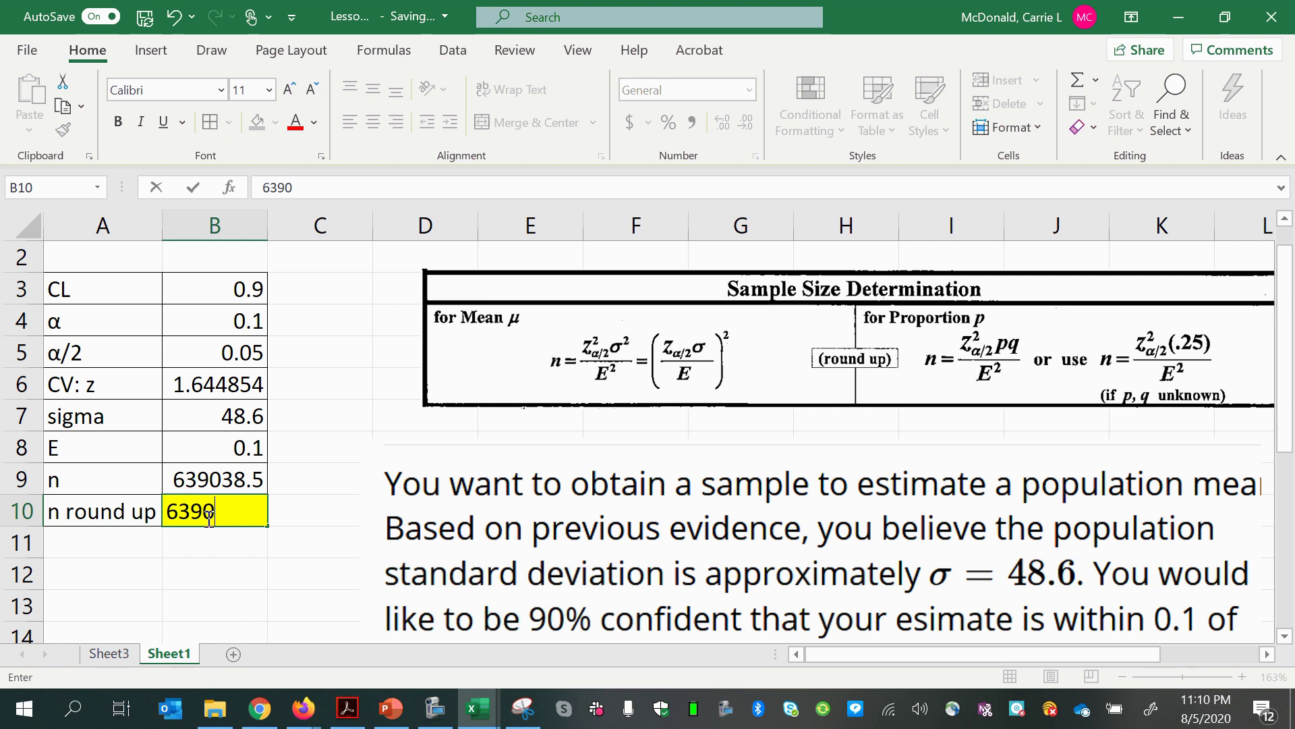
pyautogui.write('38')
pyautogui.press('BackSpace')
pyautogui.write('9')
pyautogui.click(207, 553)
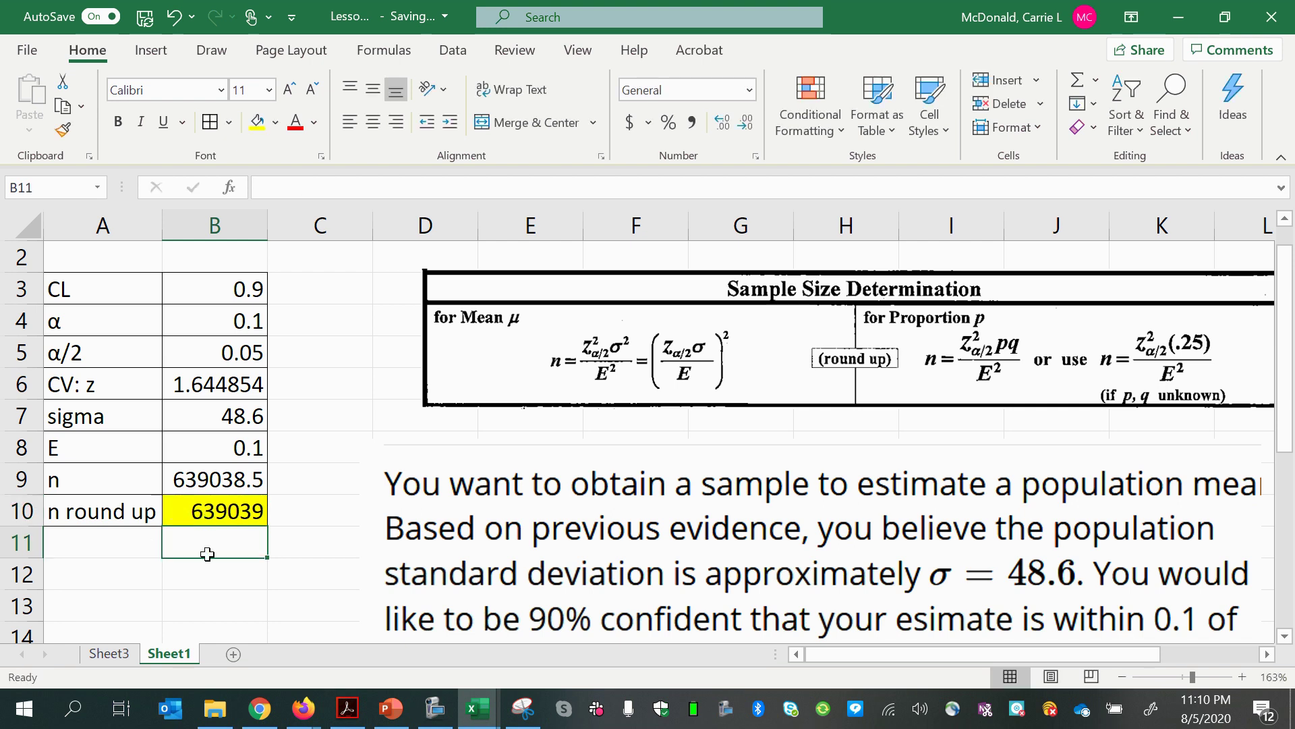
pyautogui.click(207, 513)
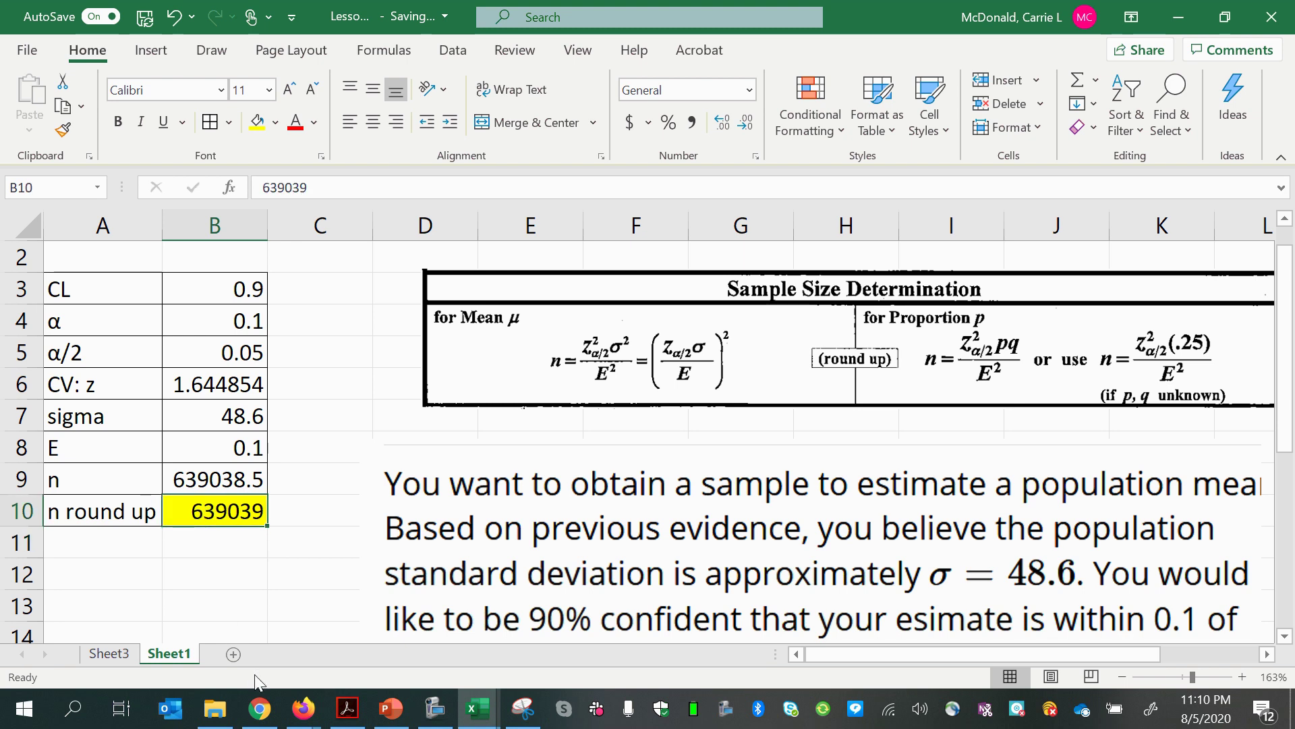
pyautogui.click(303, 708)
pyautogui.click(432, 624)
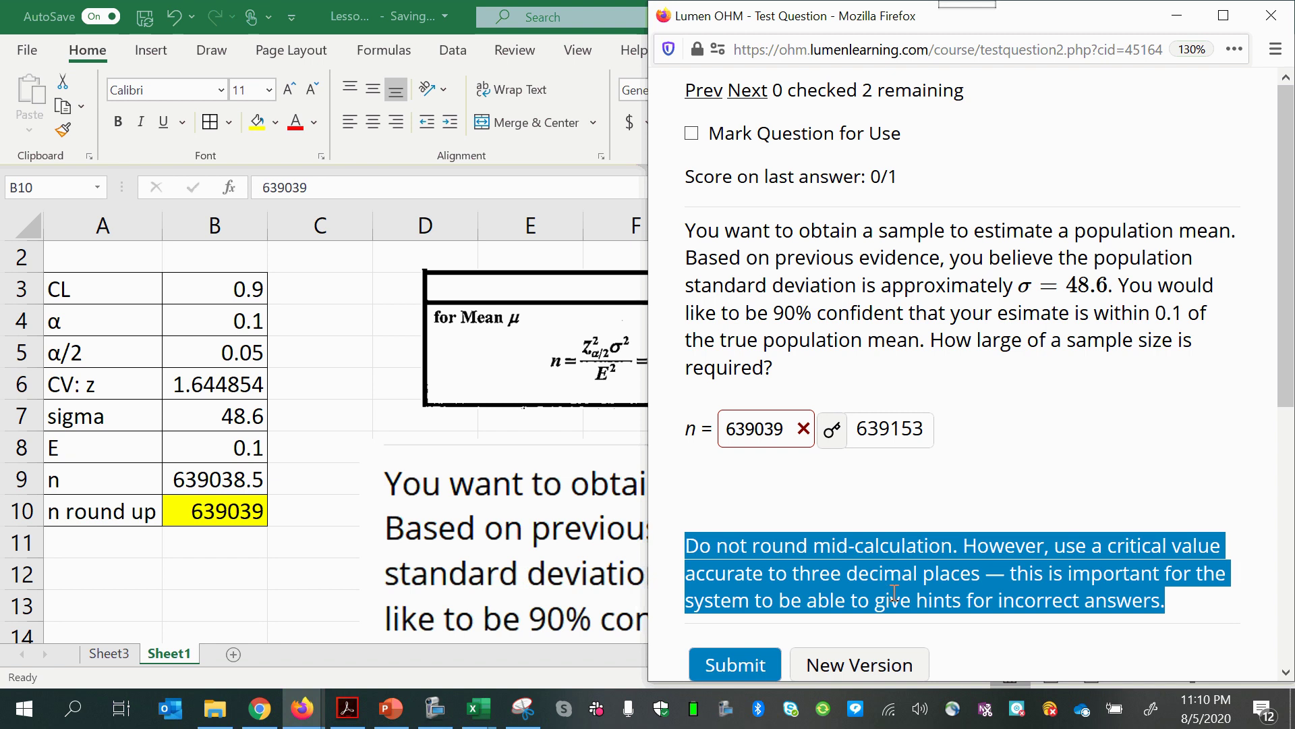
pyautogui.click(236, 385)
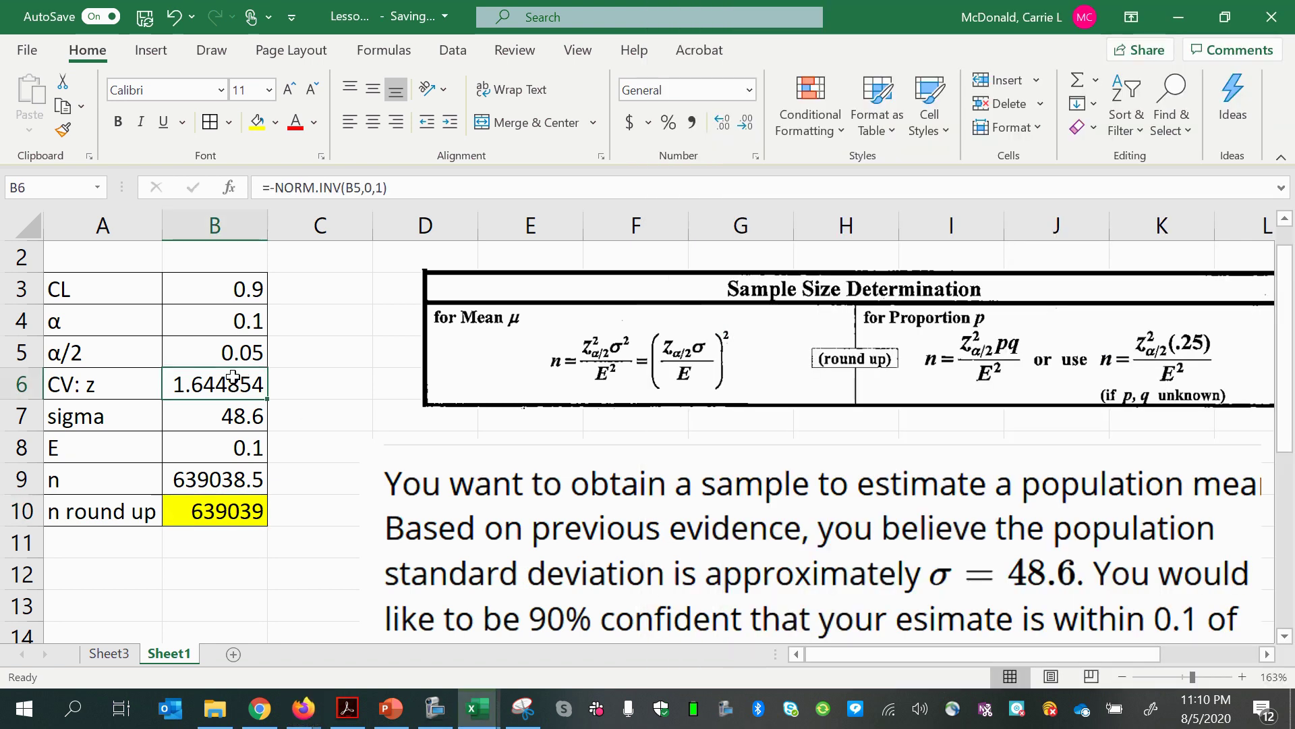
# Step: Overwrite z with 1.645 so n becomes 639152.3, and change B10 to 639153
pyautogui.write('1.645')
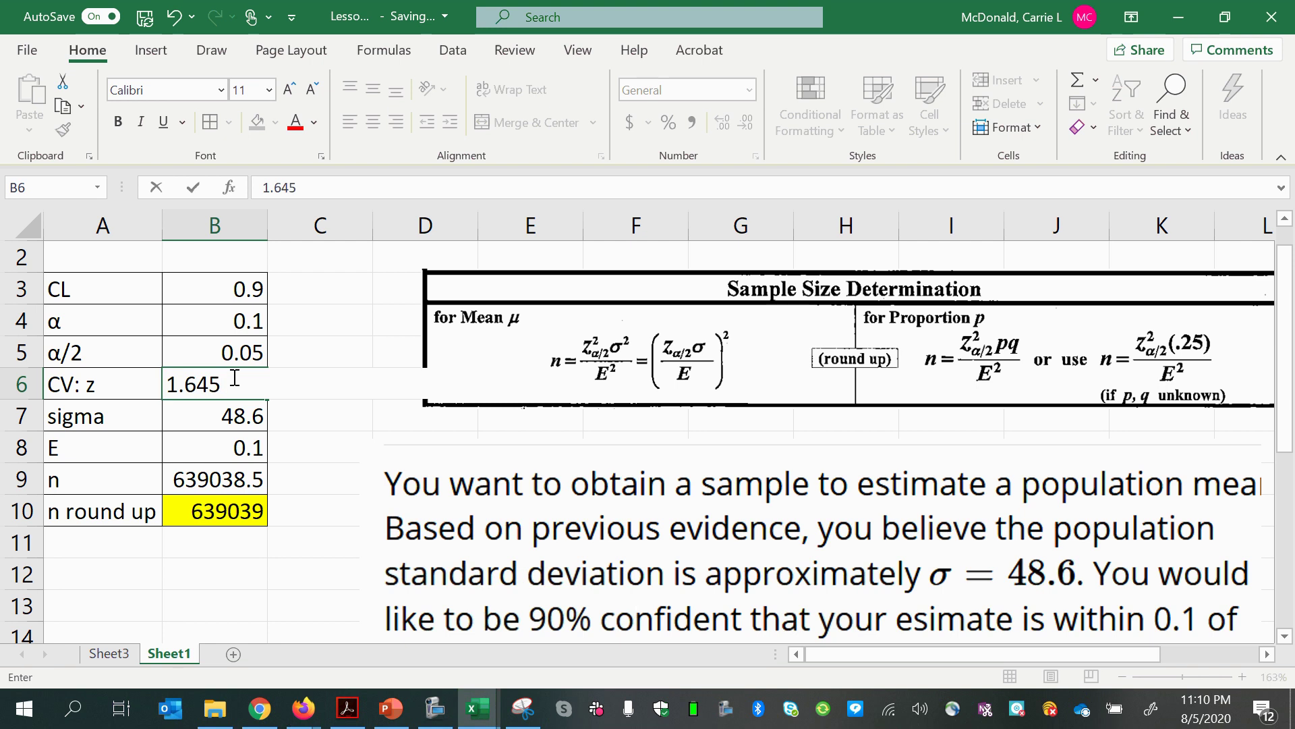
pyautogui.press('Return')
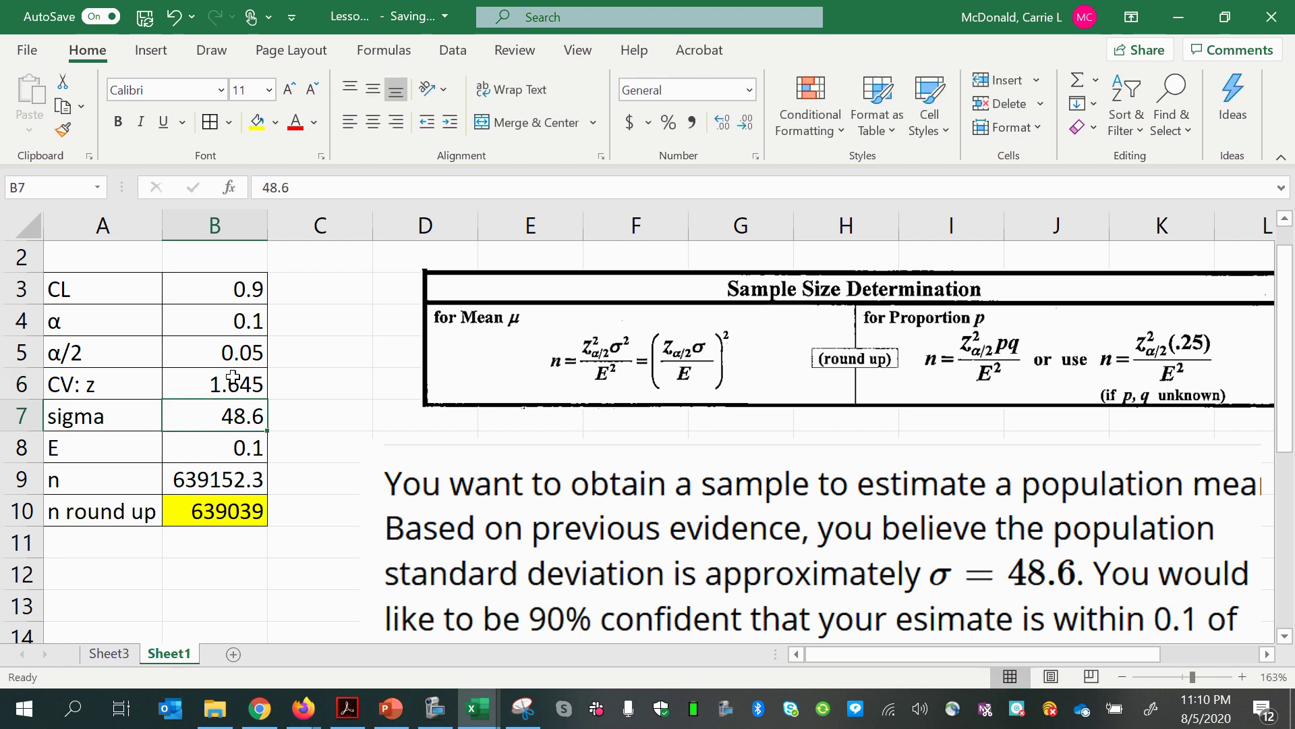
pyautogui.click(220, 499)
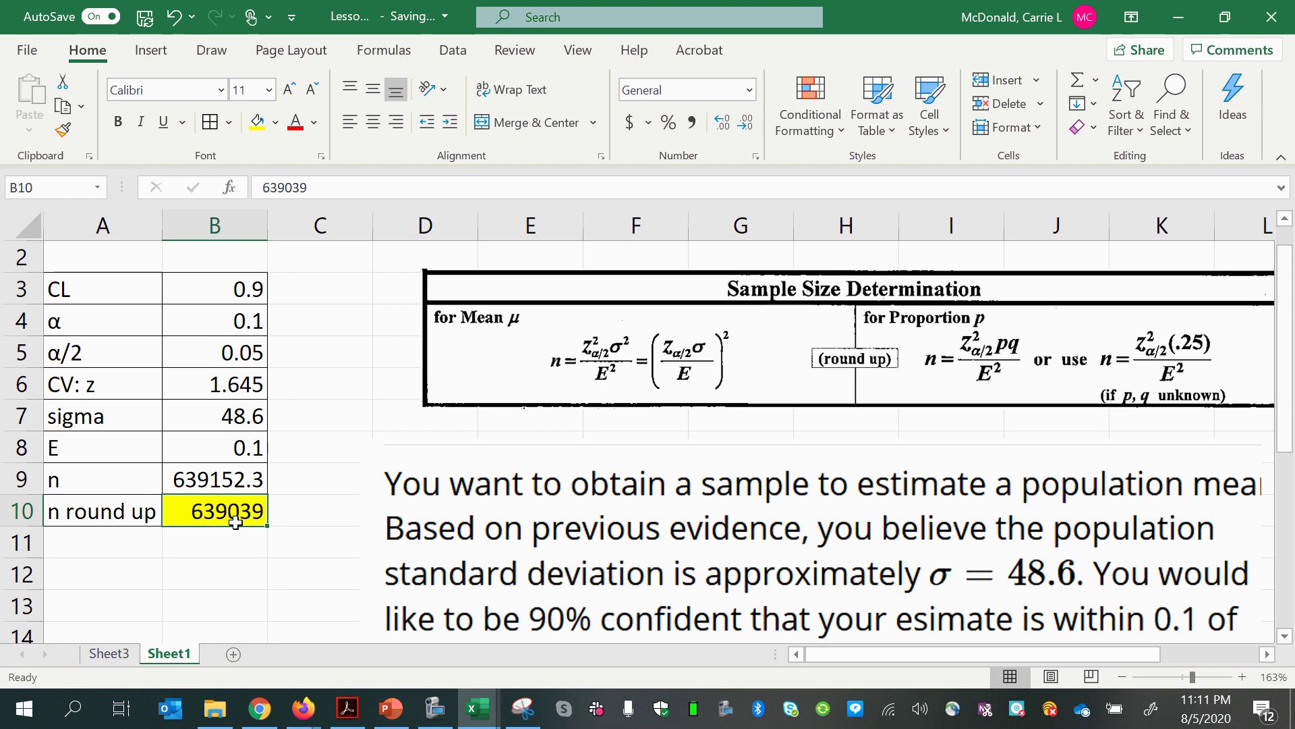
pyautogui.write('639')
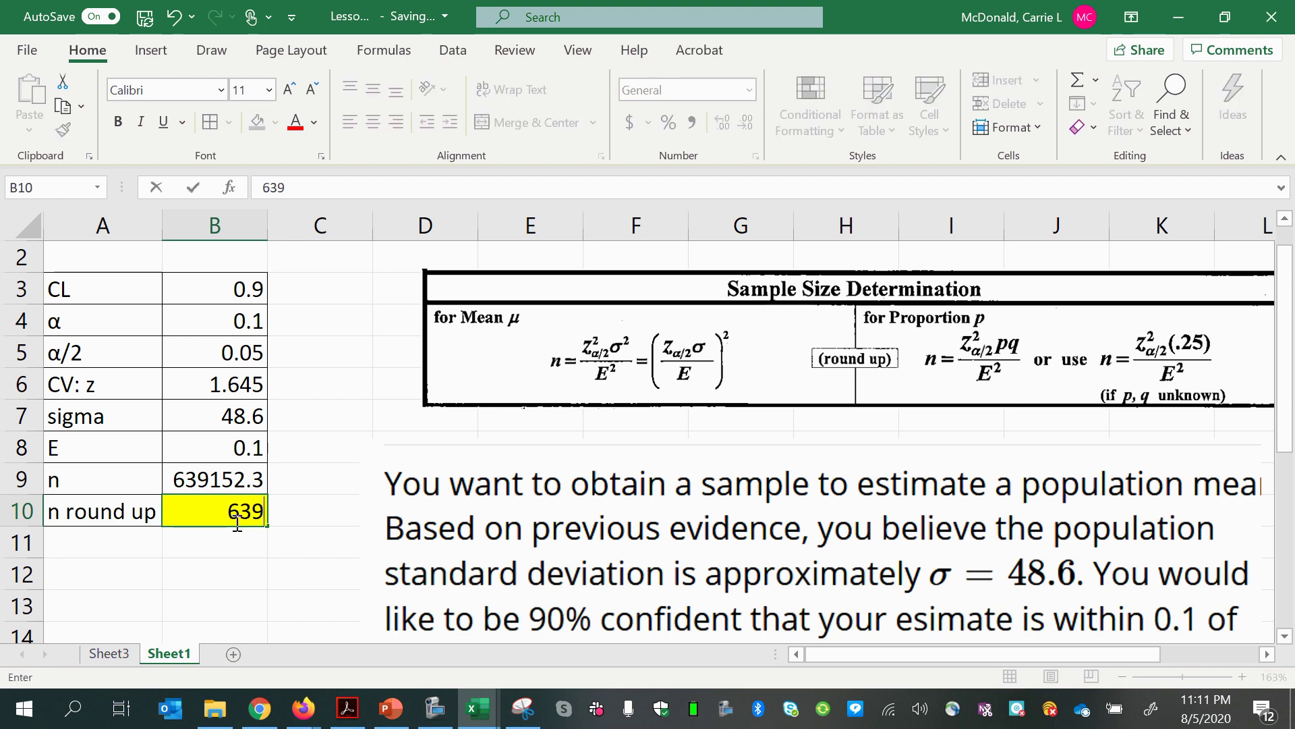
pyautogui.write('152')
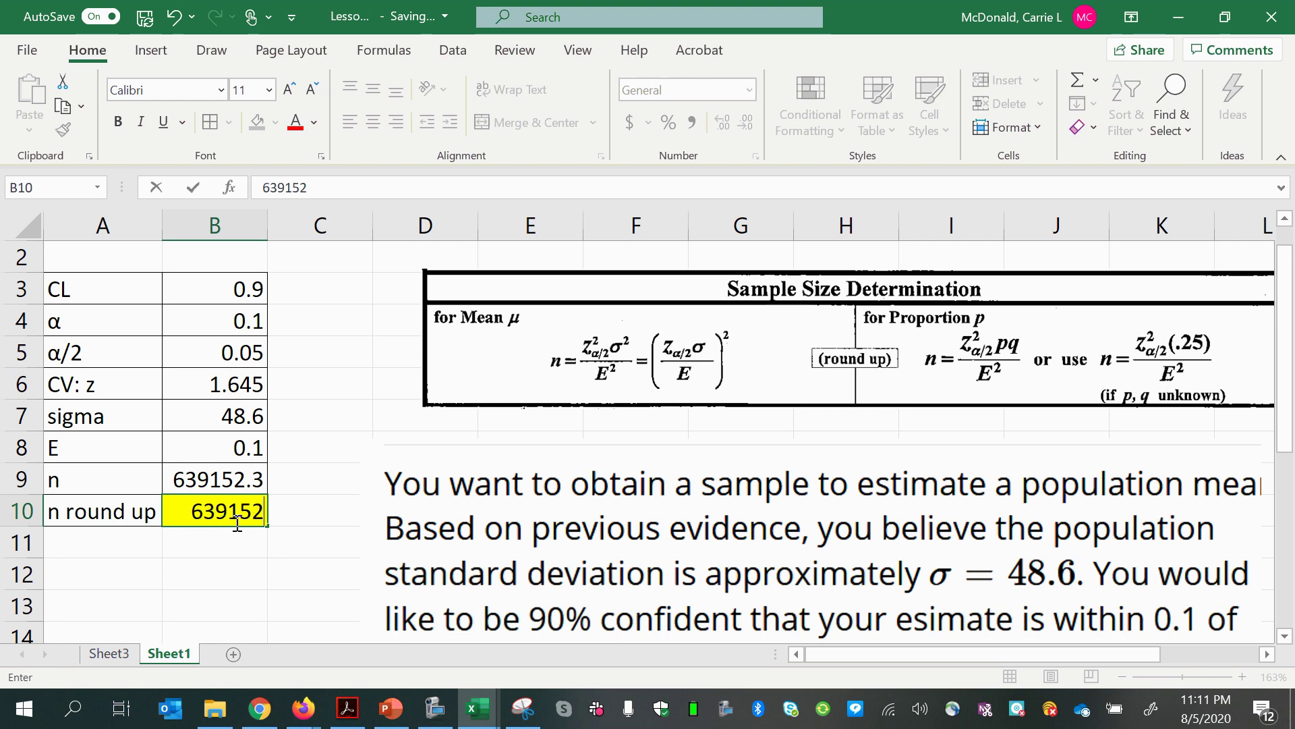
pyautogui.press('BackSpace')
pyautogui.write('3')
pyautogui.press('Return')
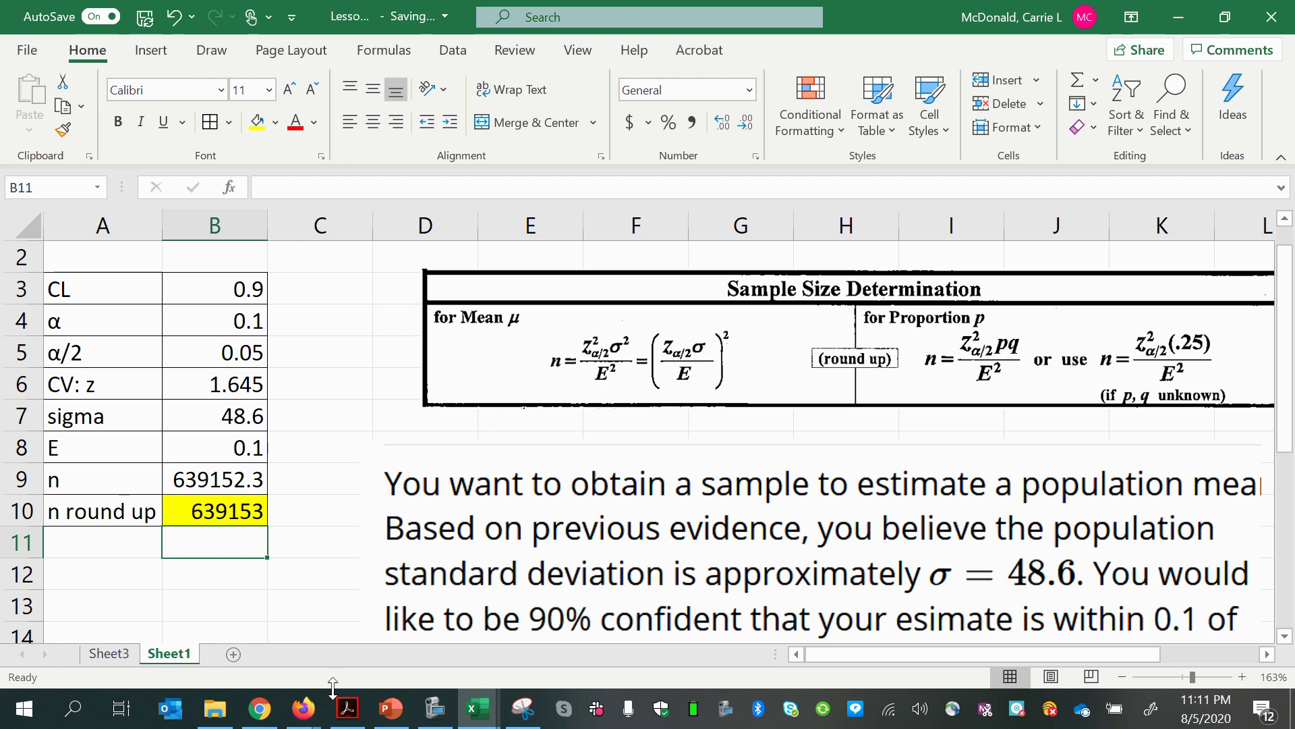
# Step: Bring the Lumen OHM test question back up in Firefox to compare its 639153 answer
pyautogui.moveTo(478, 708)
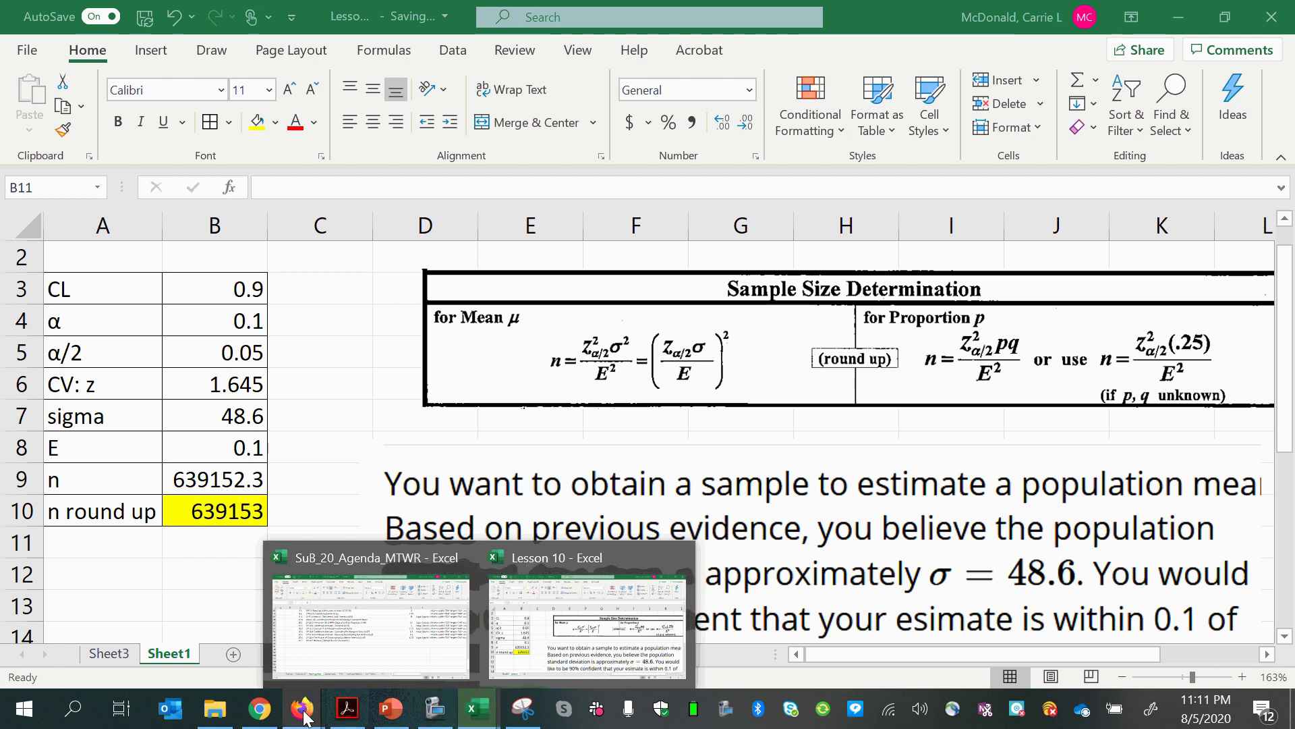
pyautogui.moveTo(302, 708)
pyautogui.click(383, 650)
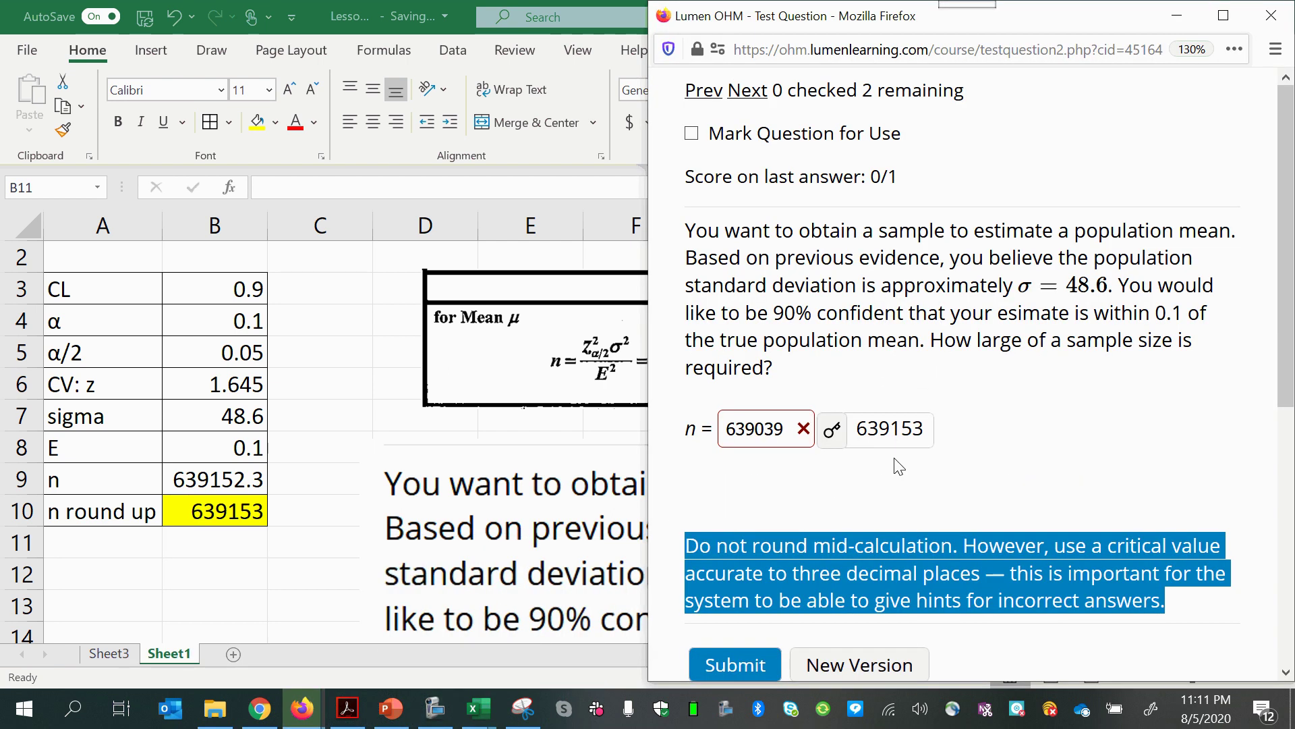